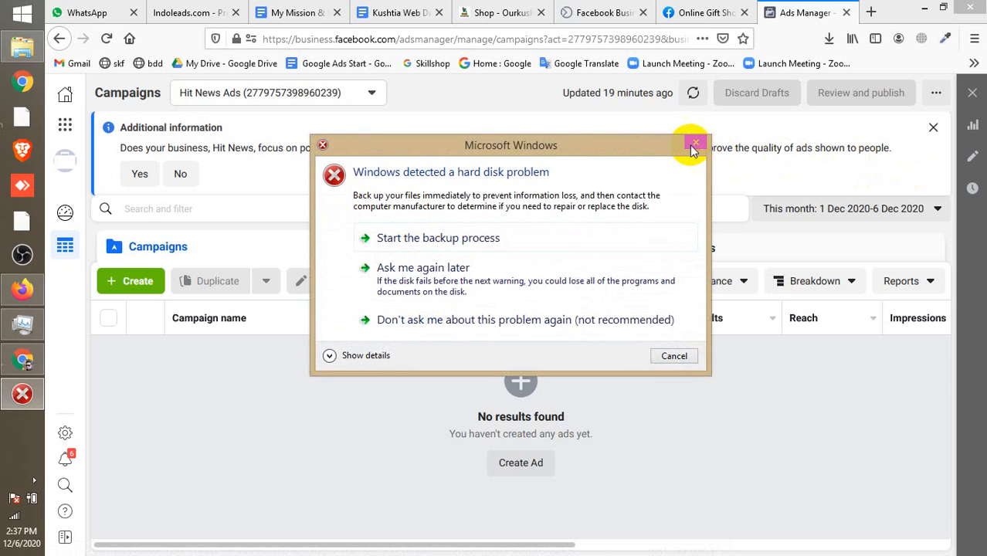
Step: Dismiss the hard disk warning and create a new campaign with the Traffic objective
click(692, 144)
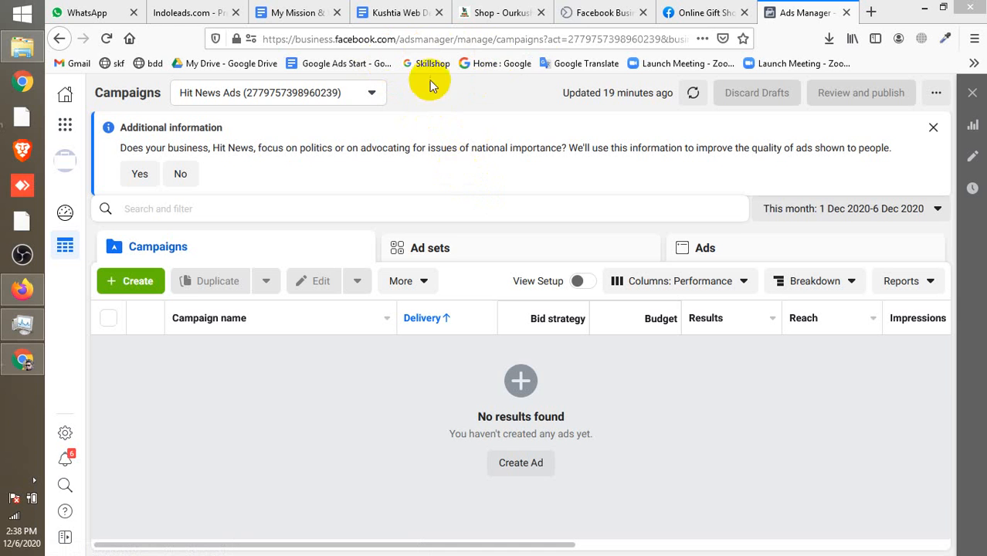
click(149, 290)
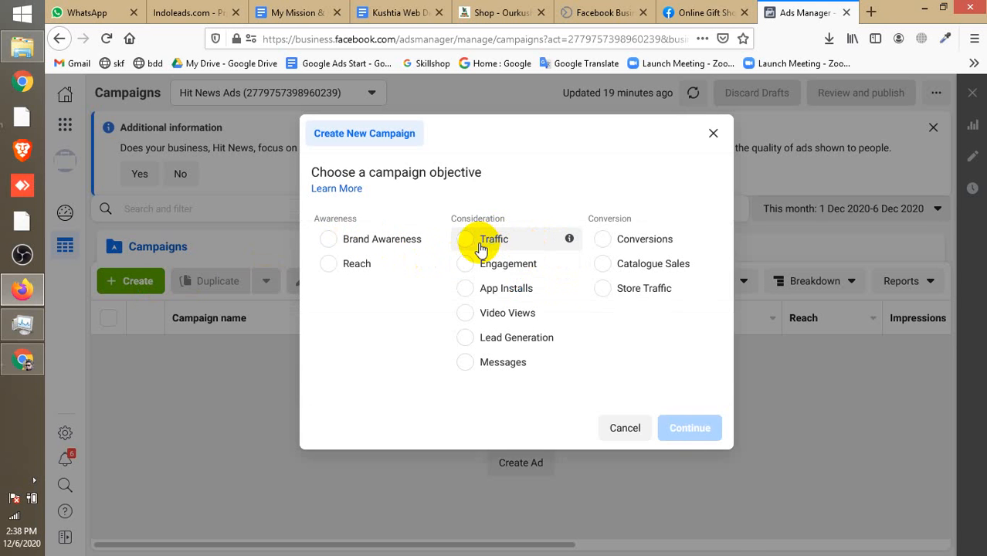
click(479, 246)
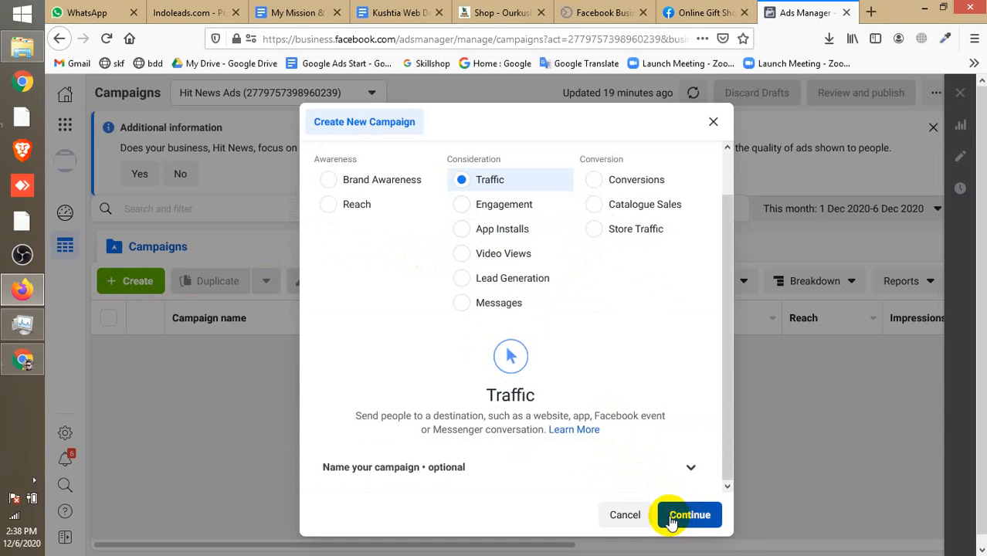
click(690, 519)
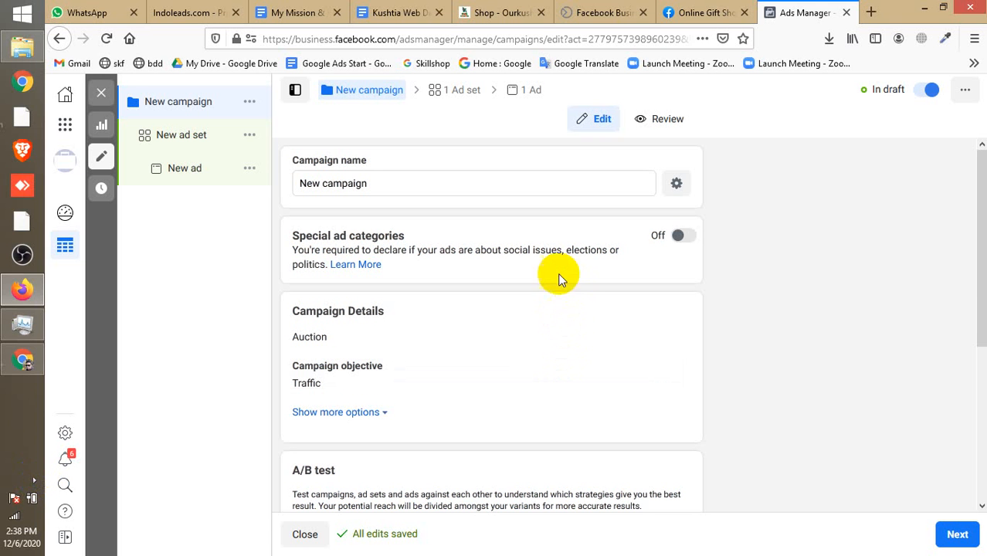
Step: Turn on campaign budget optimisation for the new campaign
scroll(542, 317, down, 1)
scroll(541, 314, down, 1)
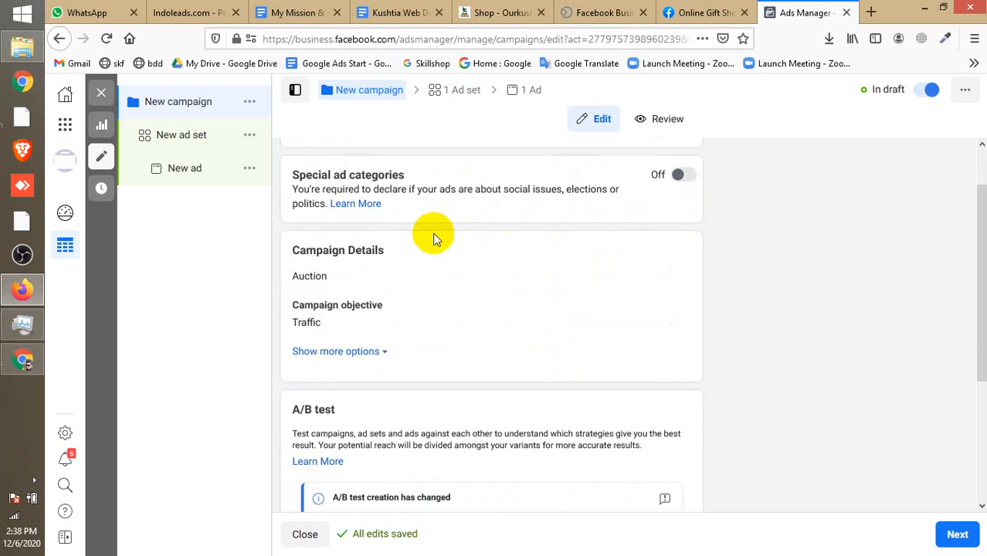
scroll(505, 302, down, 5)
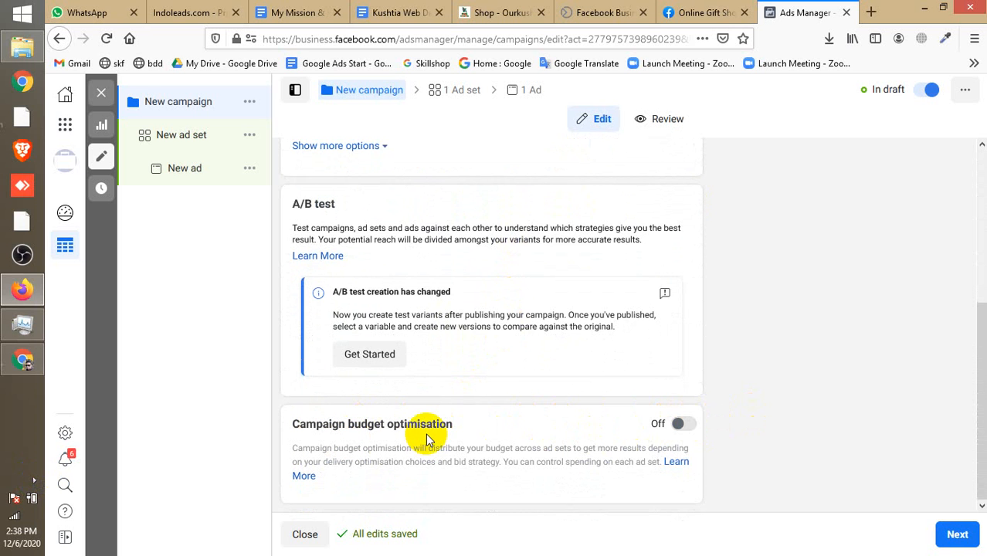
click(673, 425)
scroll(634, 436, down, 3)
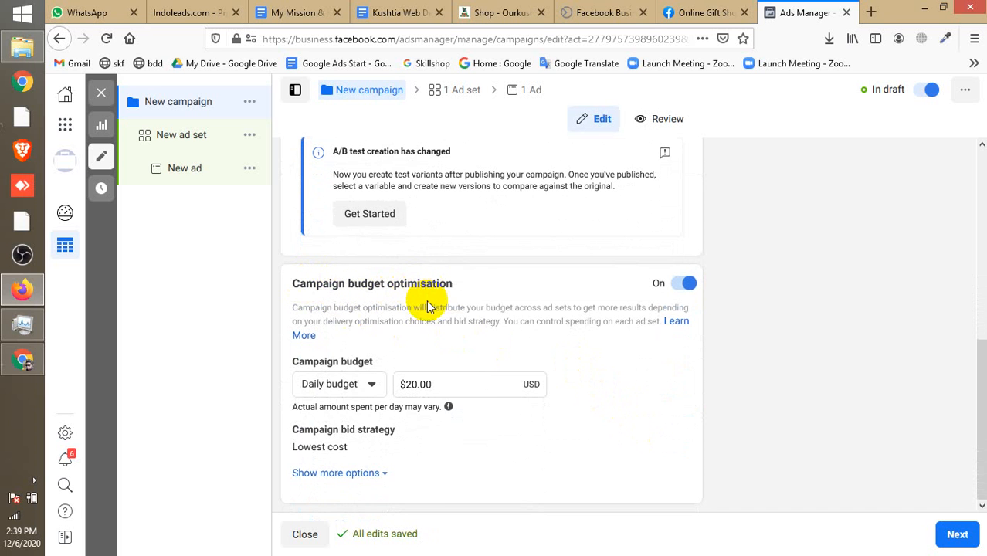
Step: Examine the campaign's budget types, then reveal the extra budget options and check the availability of ad scheduling
click(372, 385)
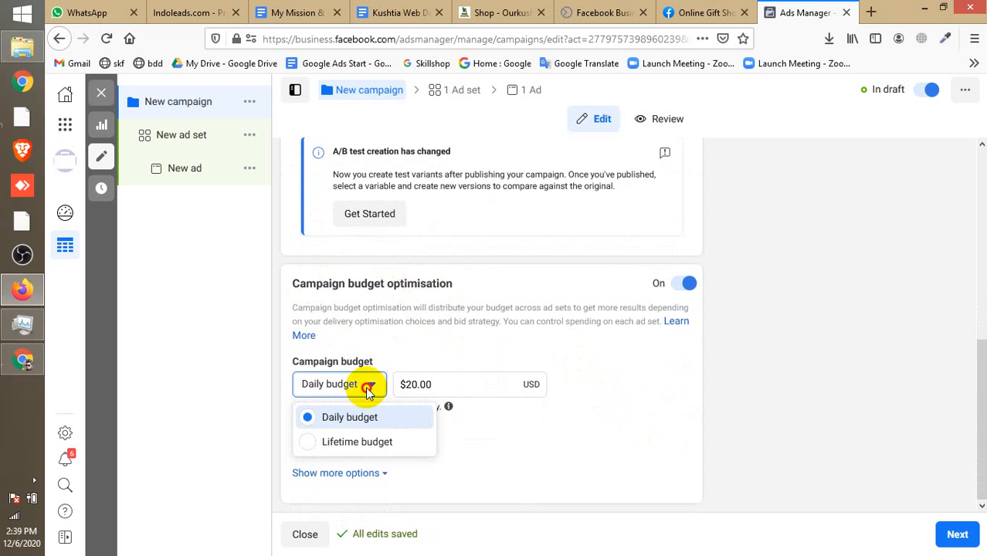
click(369, 390)
click(371, 472)
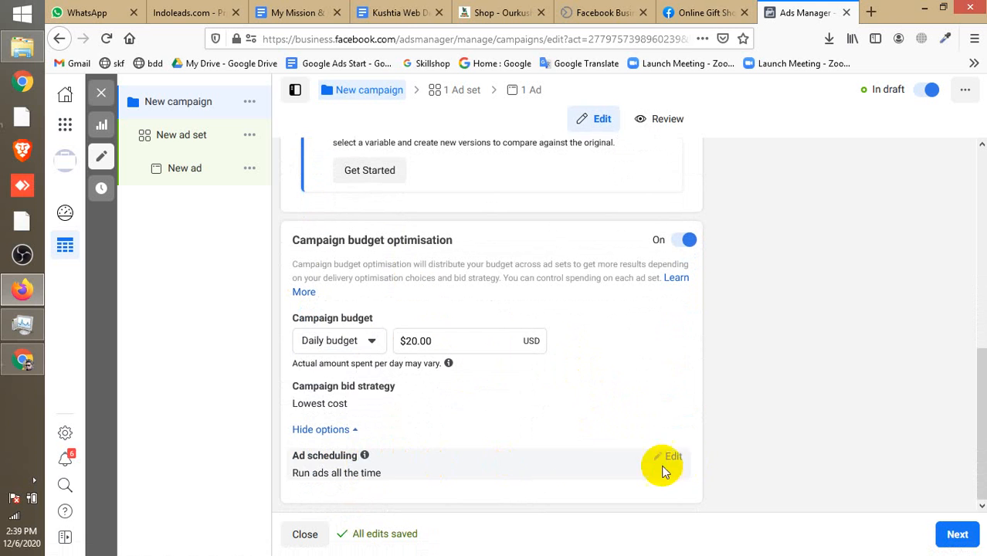
click(373, 344)
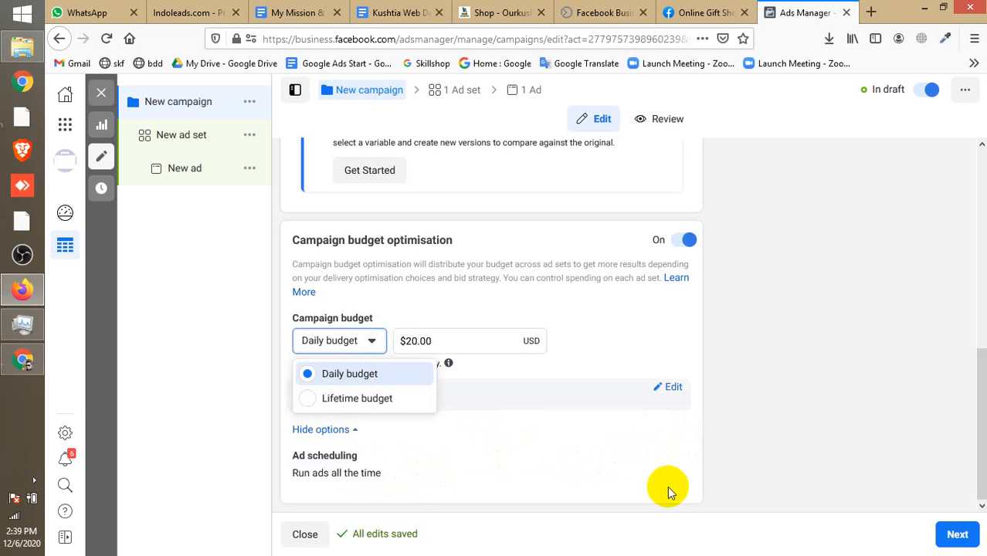
click(645, 395)
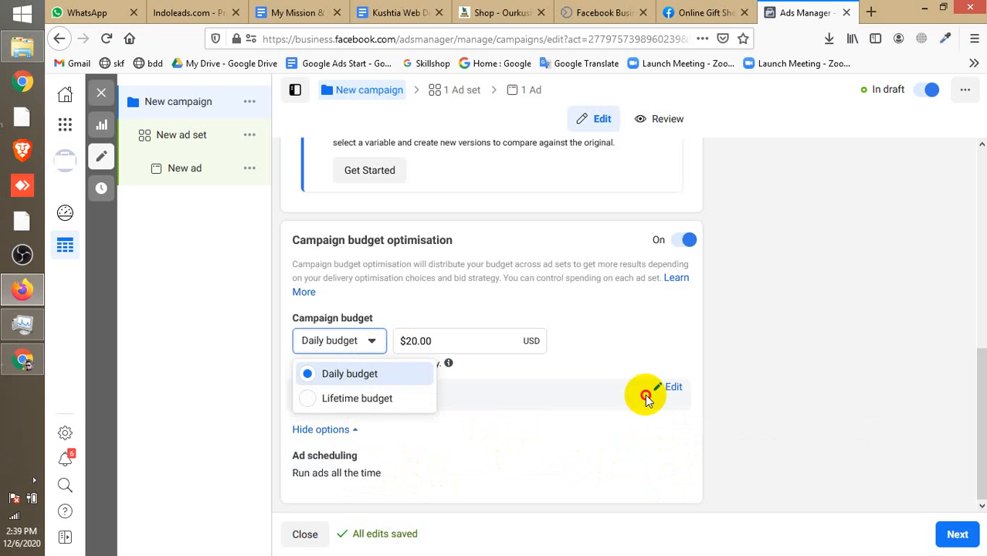
click(373, 343)
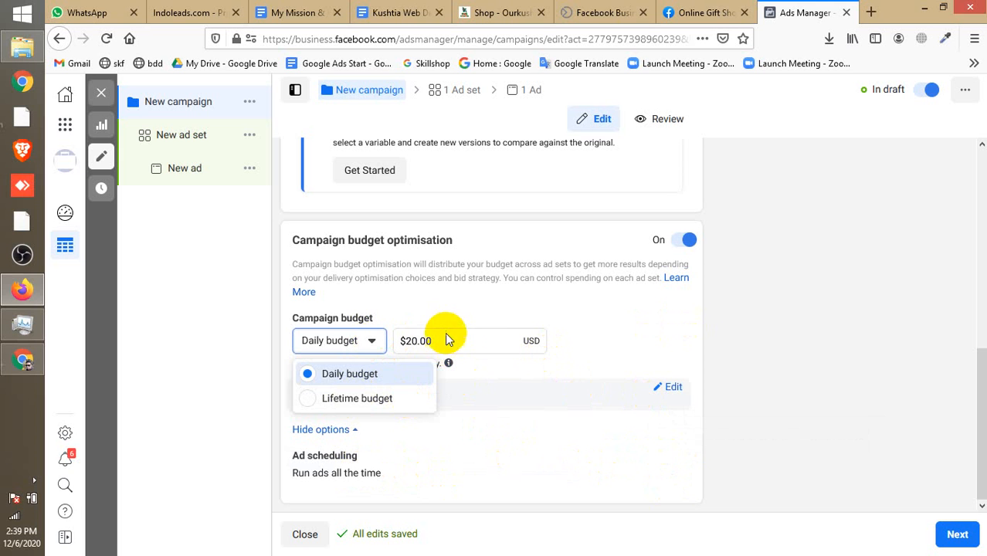
click(34, 479)
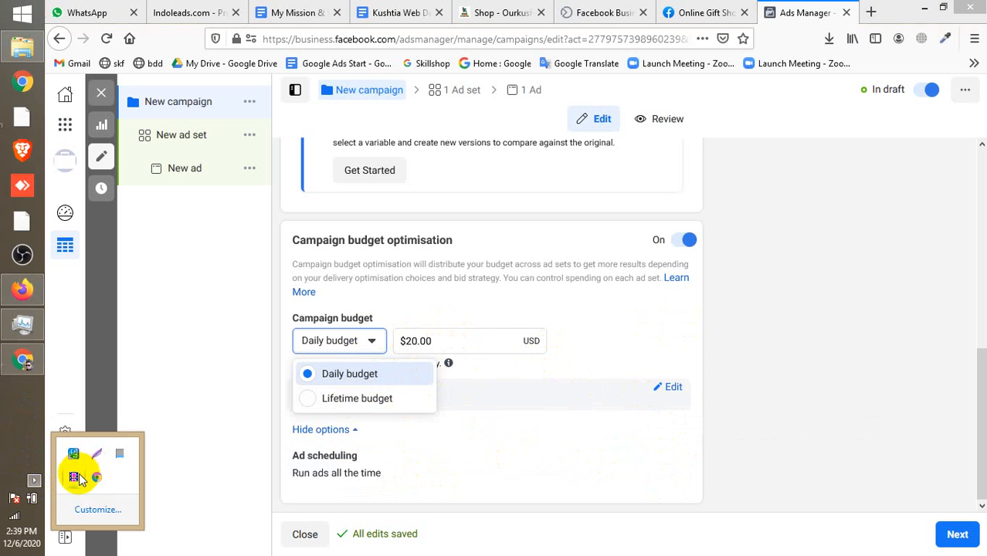
click(370, 340)
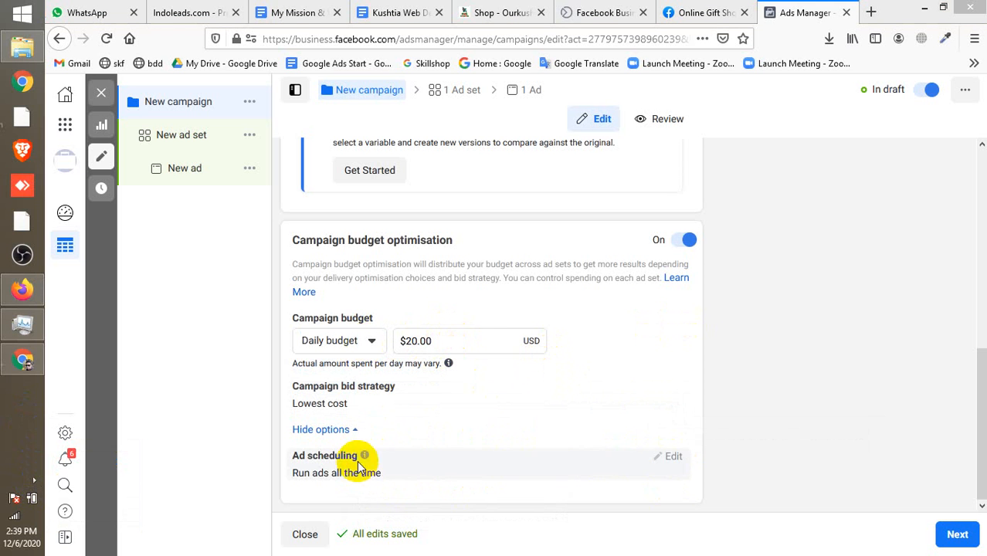
mouse_move(366, 458)
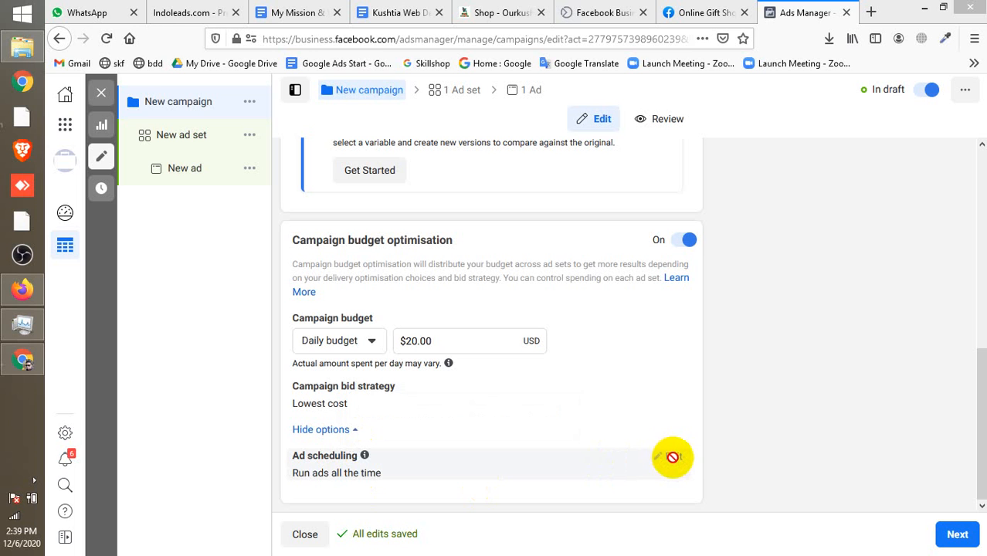
mouse_move(674, 457)
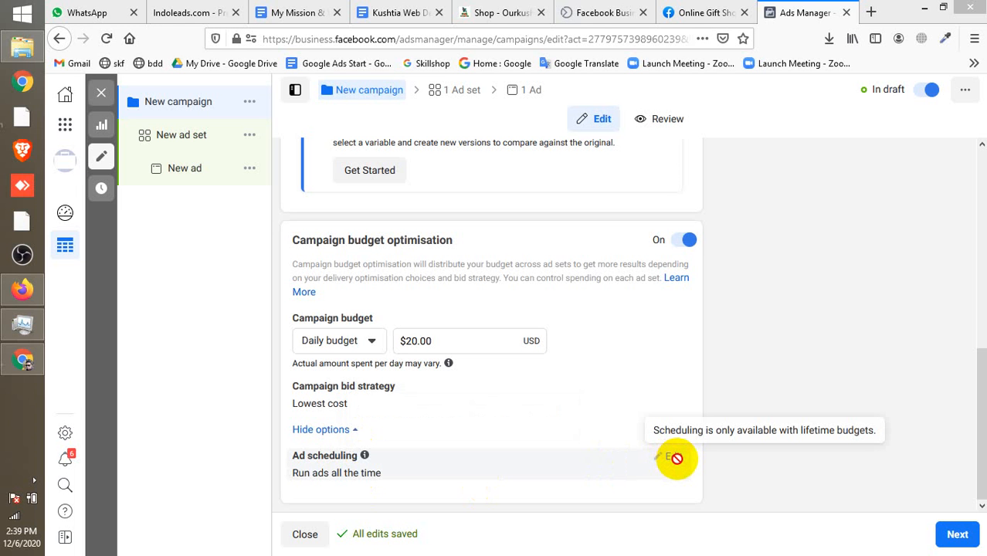
Step: Switch the campaign budget type to Lifetime budget
click(373, 346)
click(363, 374)
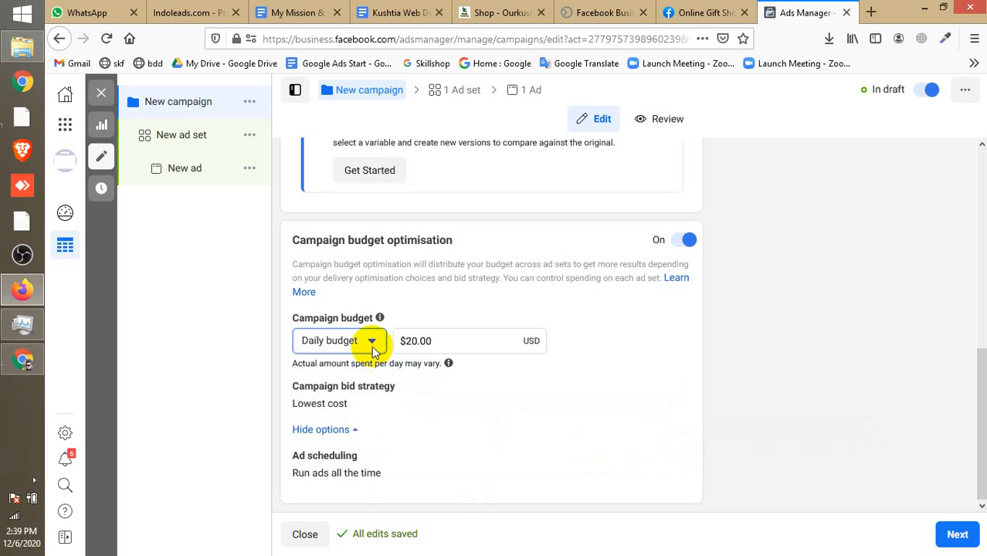
click(373, 348)
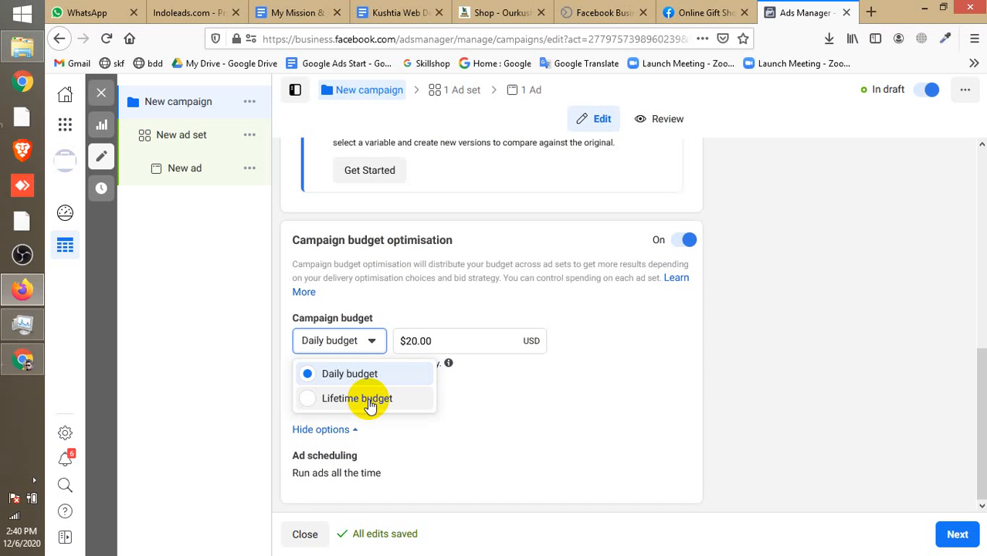
click(417, 400)
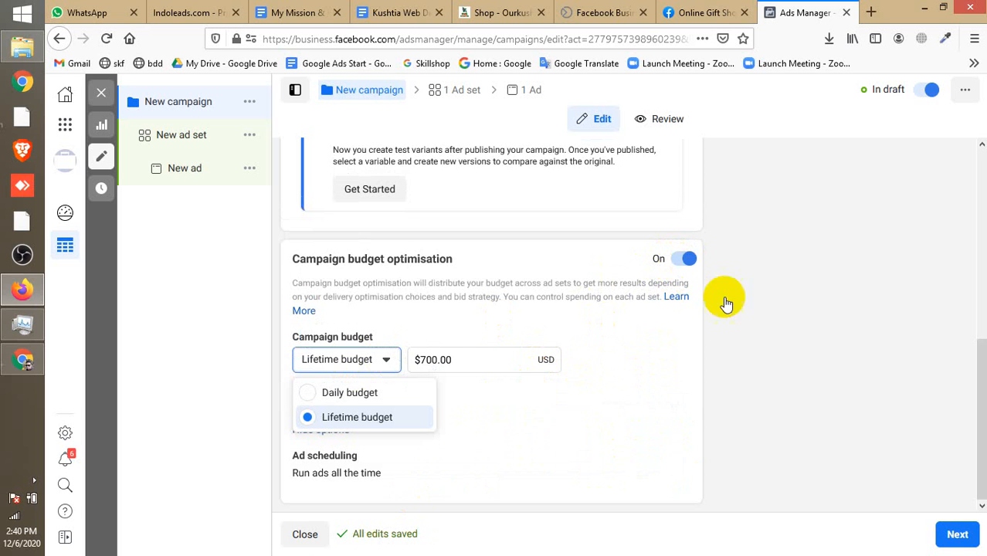
Step: Turn off campaign budget optimisation and proceed to the ad set, letting the slow web page keep running
click(690, 259)
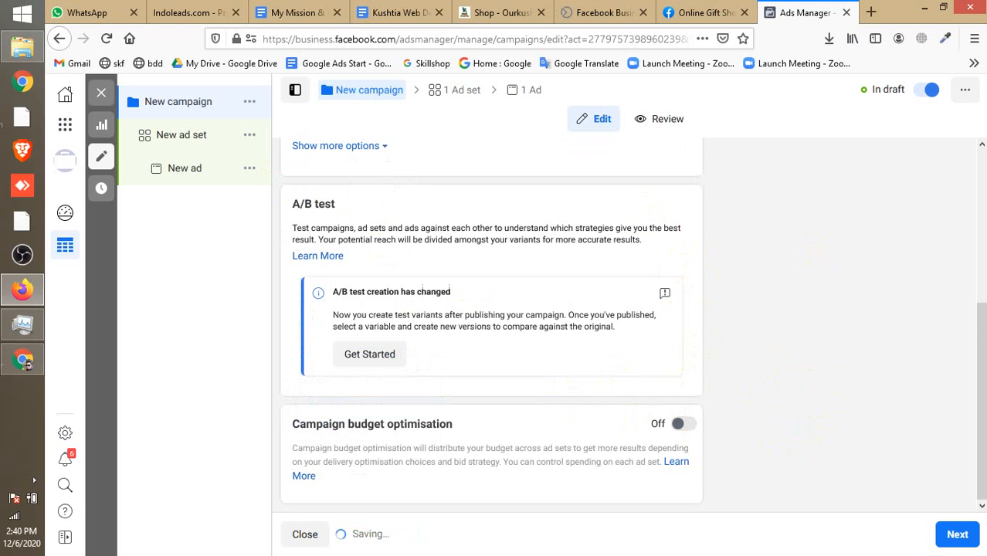
click(957, 535)
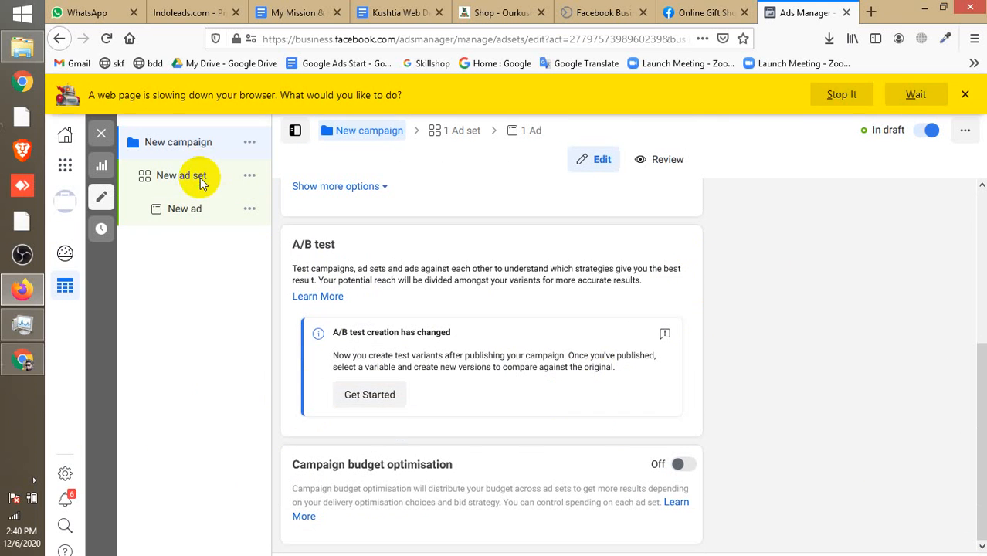
click(897, 97)
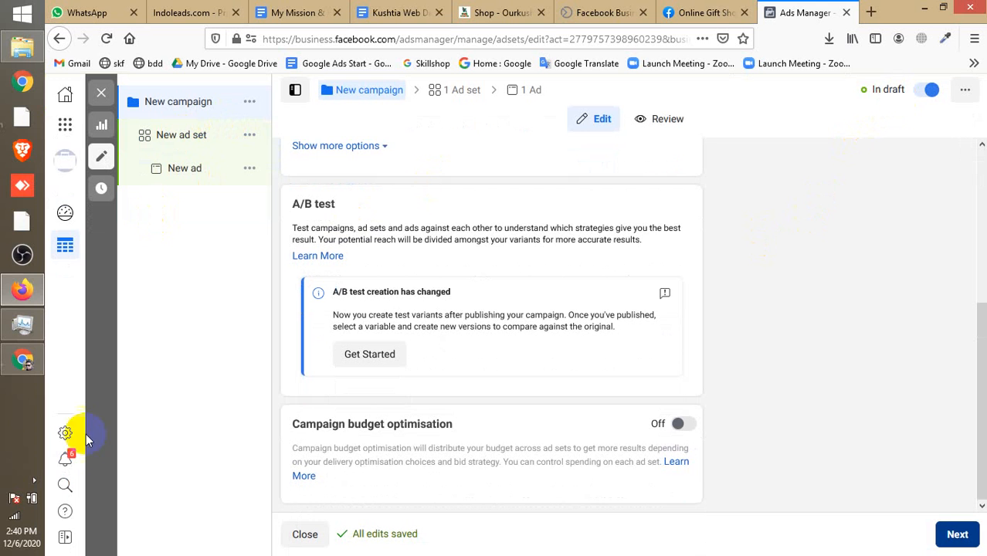
click(34, 479)
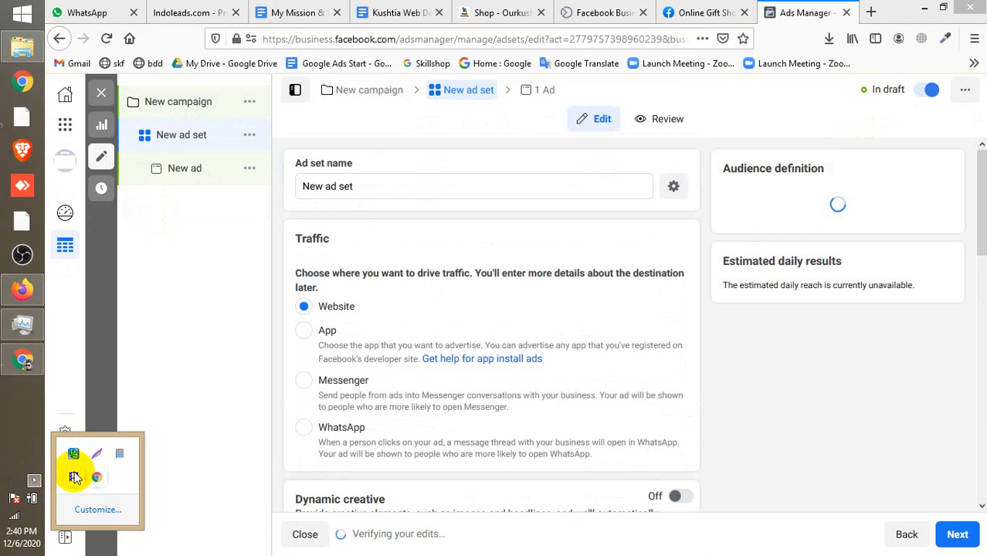
click(824, 344)
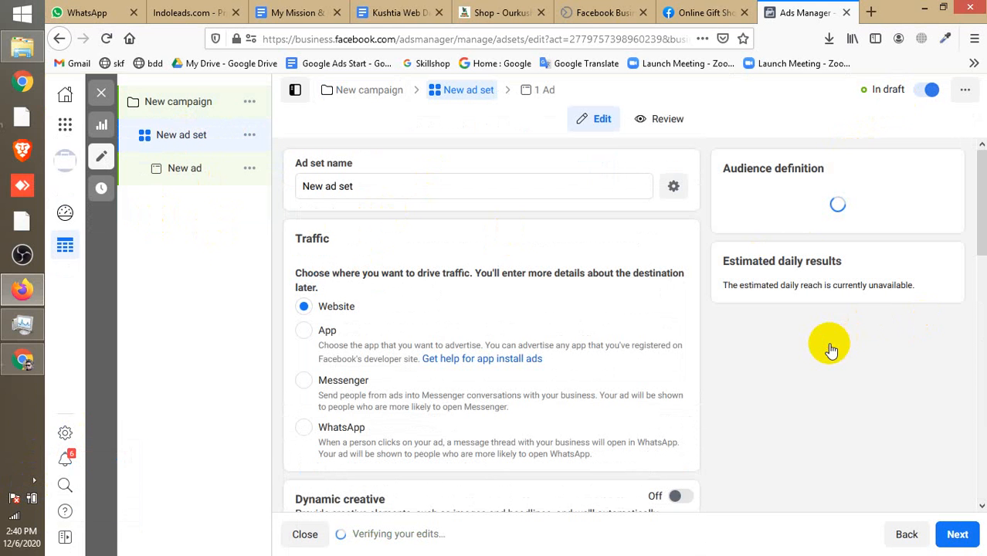
Step: Review the ad set's traffic, dynamic creative and offer settings and the budget types under Budget & schedule
scroll(579, 264, down, 3)
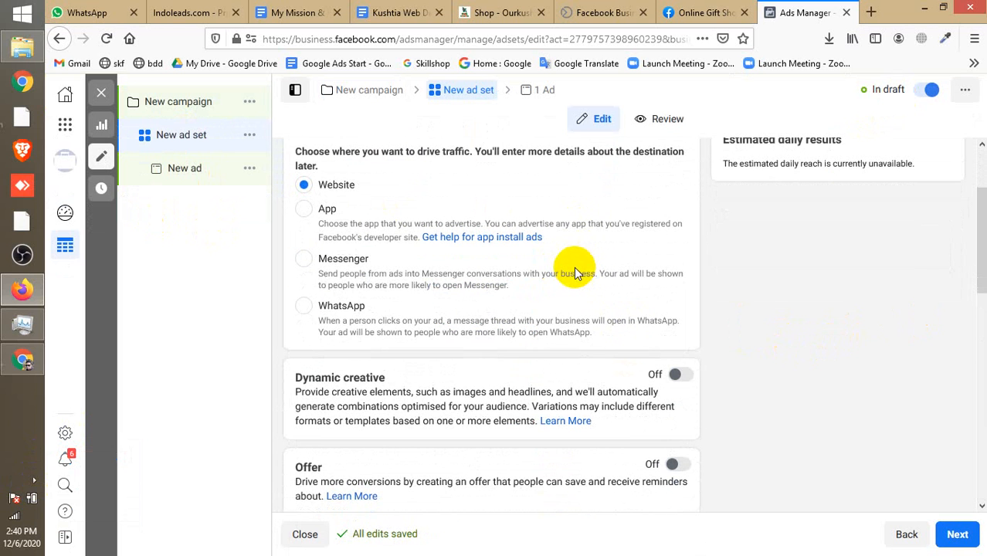
scroll(540, 285, down, 4)
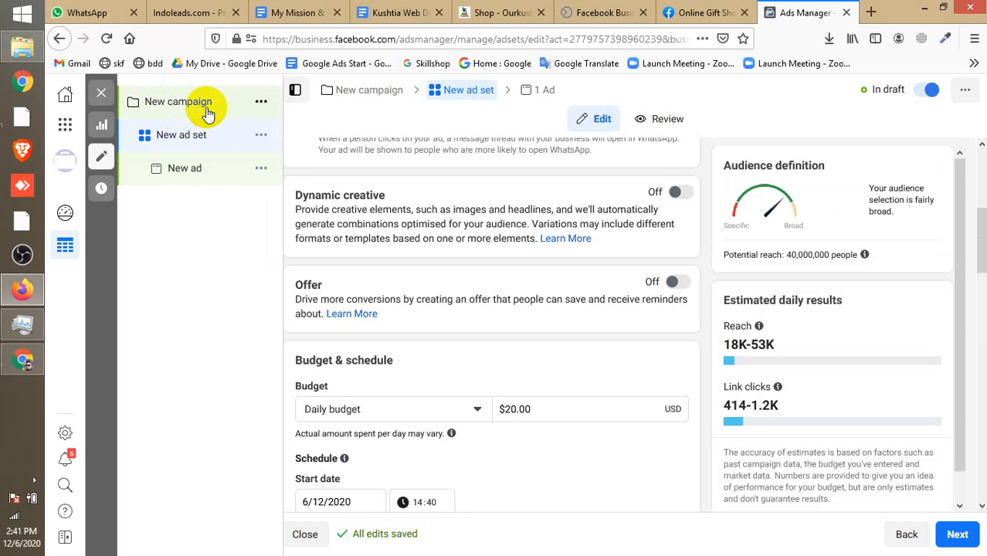
scroll(512, 344, down, 3)
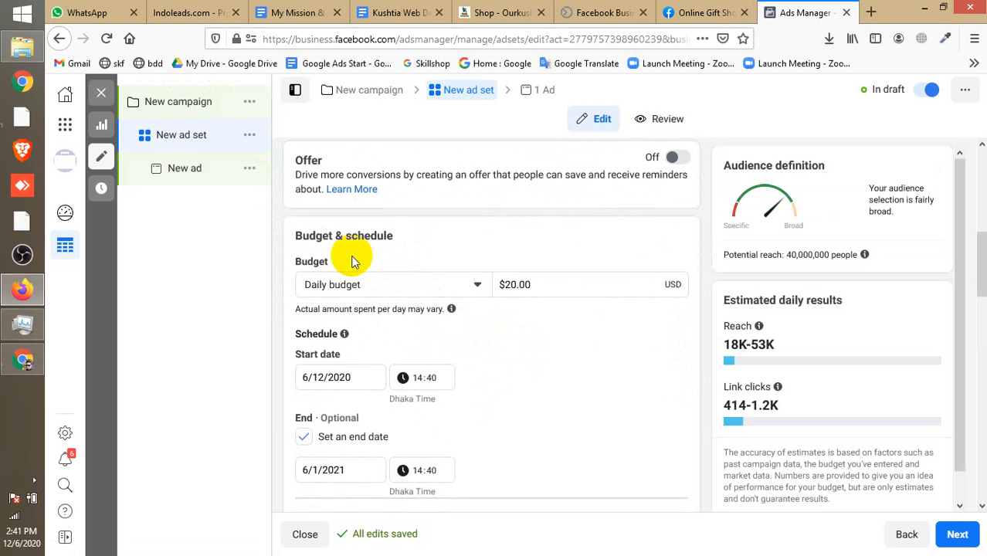
scroll(352, 255, down, 2)
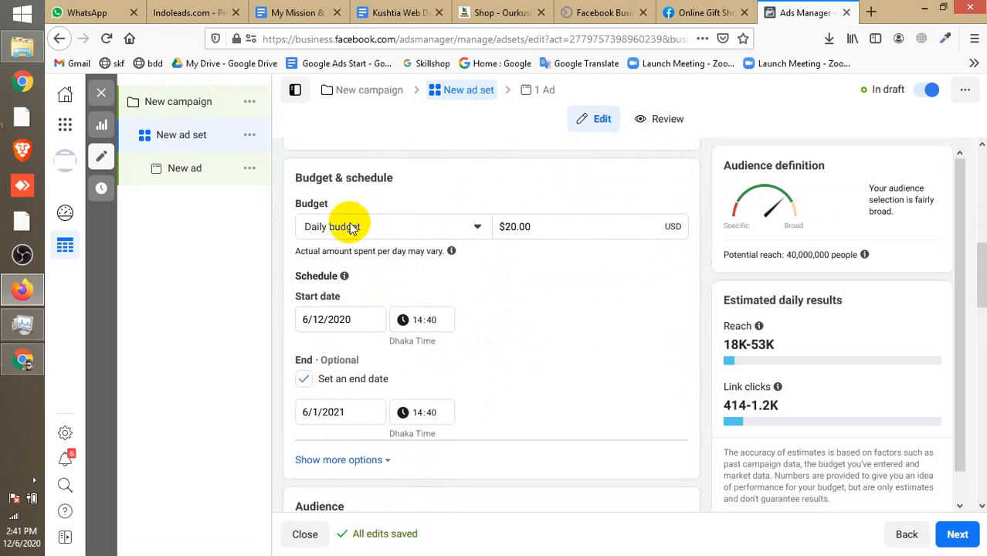
click(393, 181)
drag(392, 180, 309, 179)
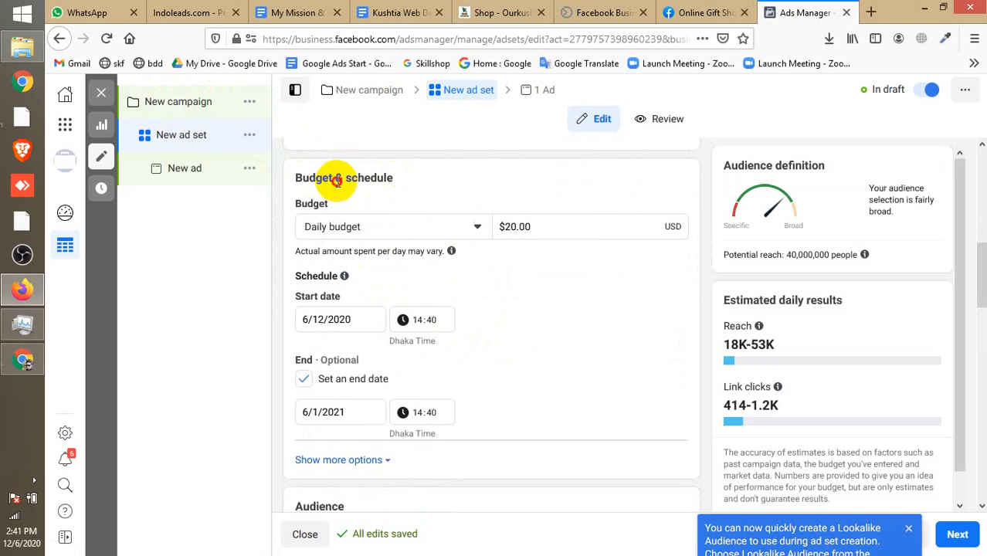
click(338, 181)
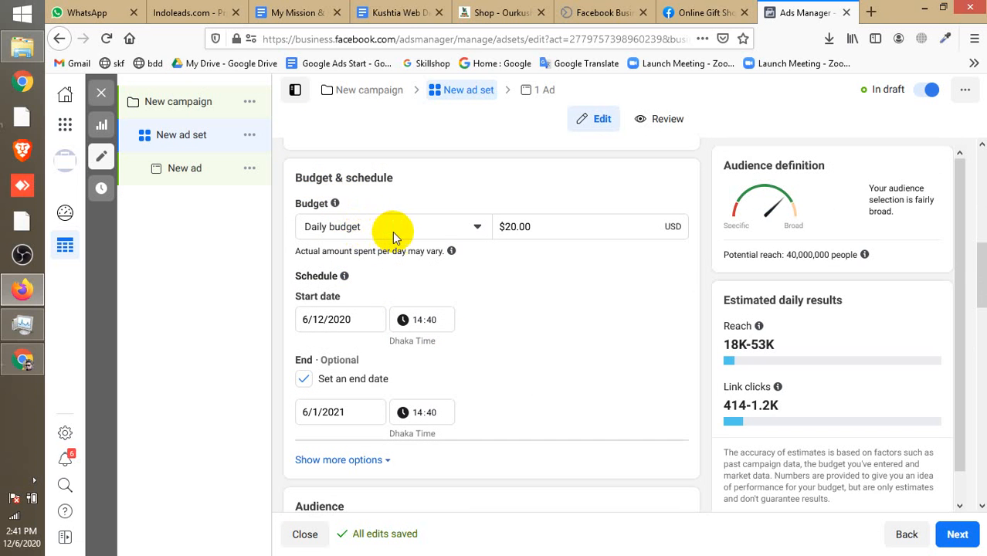
click(445, 228)
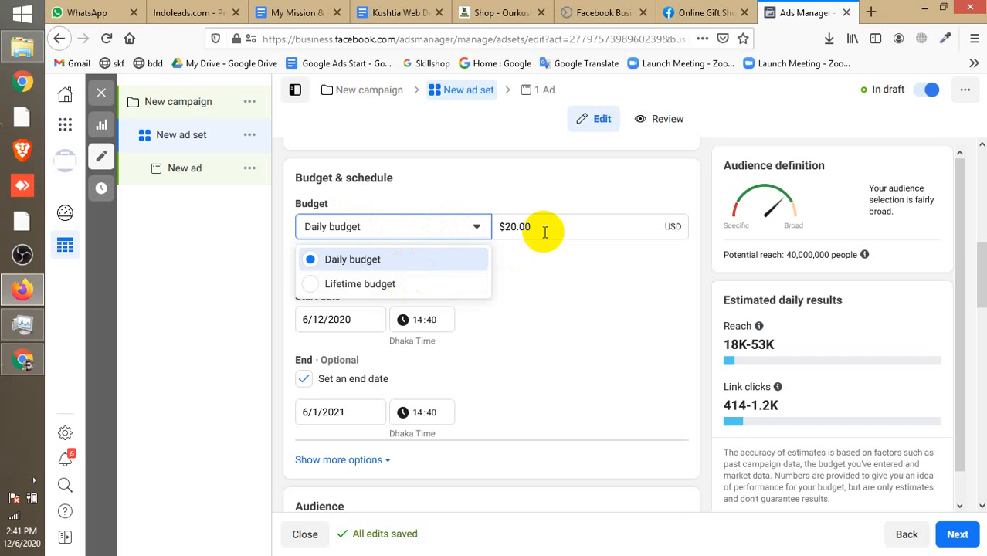
click(535, 320)
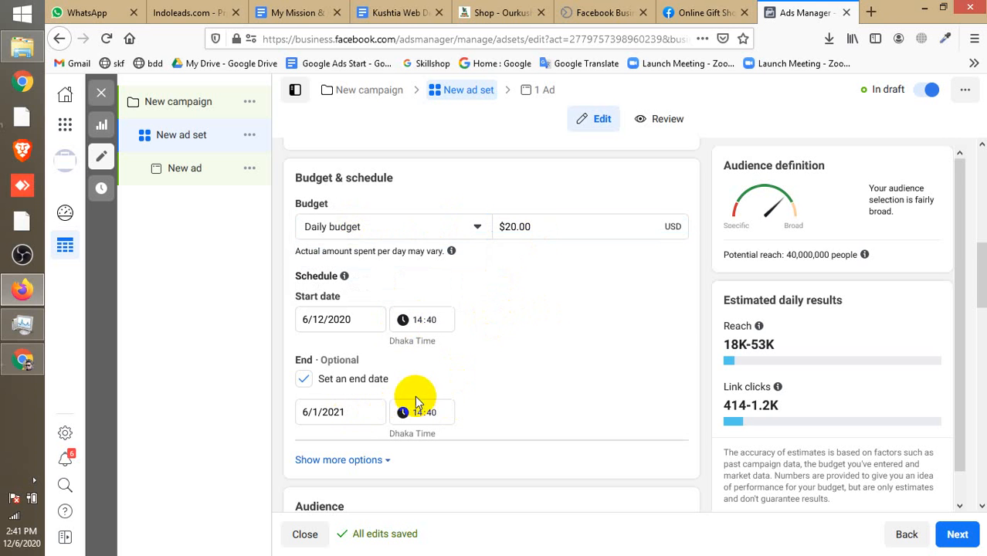
Step: Reveal the ad set's additional budget and schedule options and try to edit the ad scheduling
scroll(369, 429, down, 1)
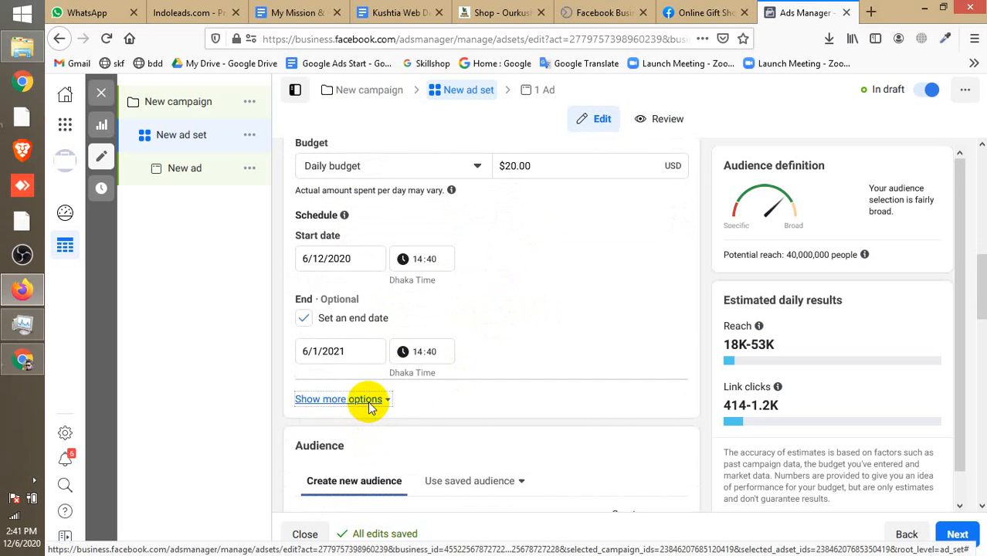
click(369, 403)
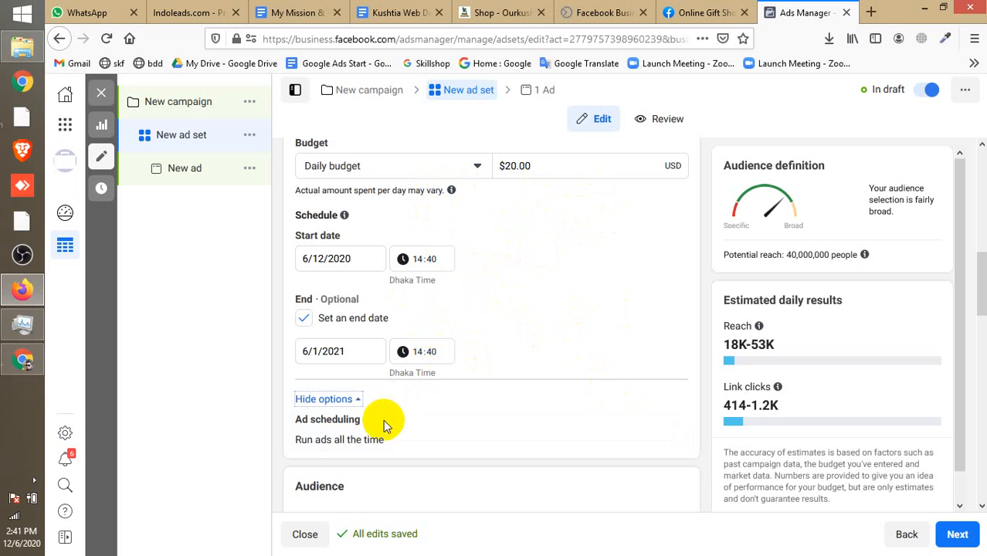
click(400, 172)
click(669, 424)
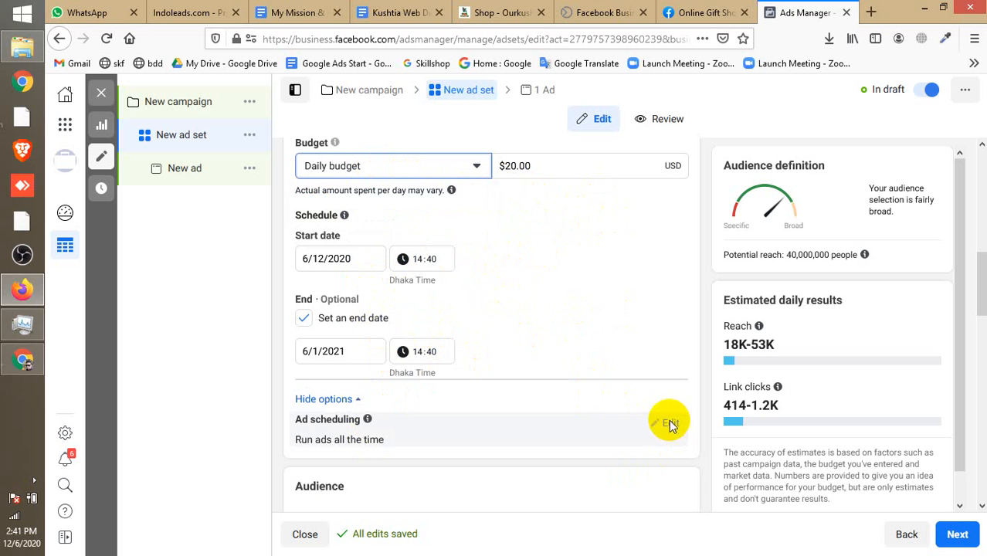
Step: Switch the ad set budget to Lifetime budget to check its ad scheduling option, and return it to Daily budget
click(465, 171)
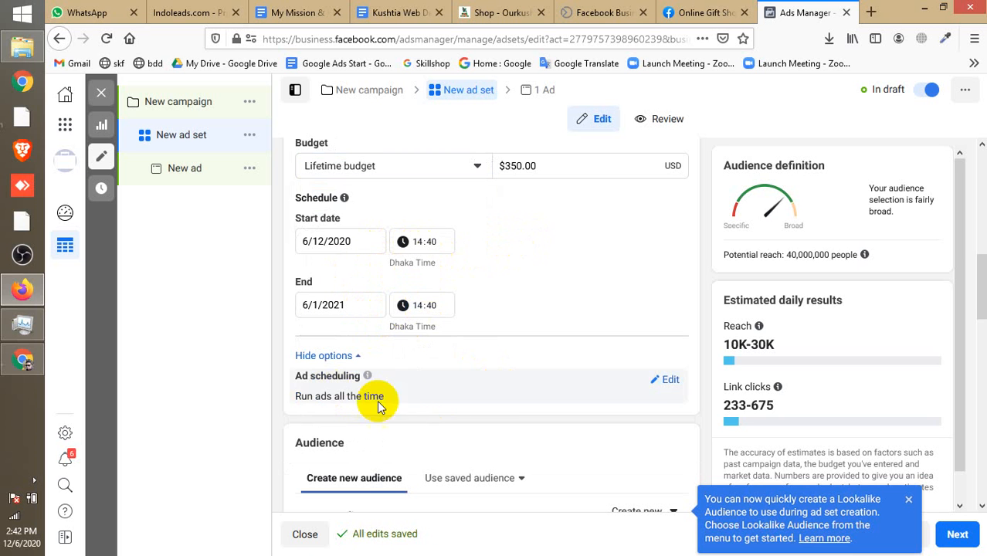
mouse_move(665, 382)
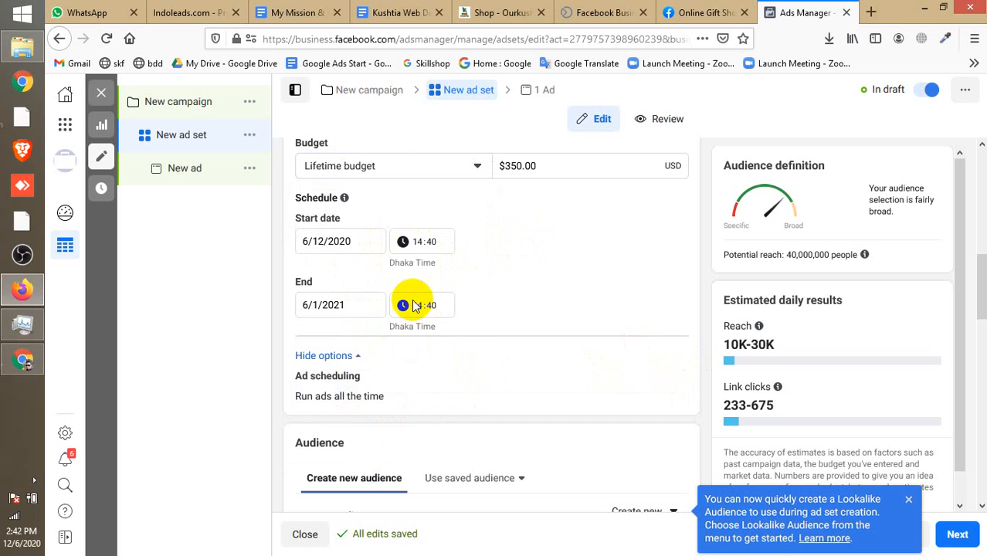
click(390, 173)
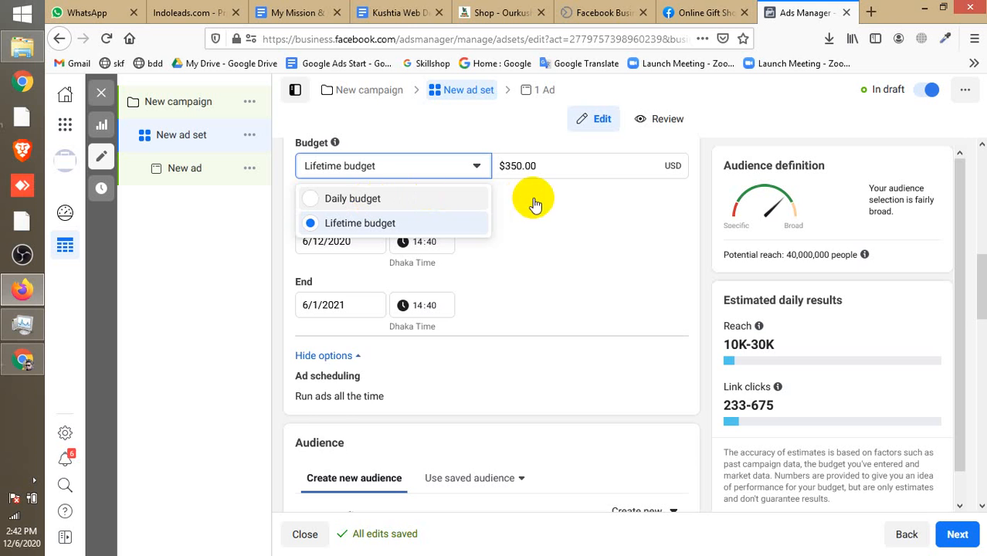
click(376, 198)
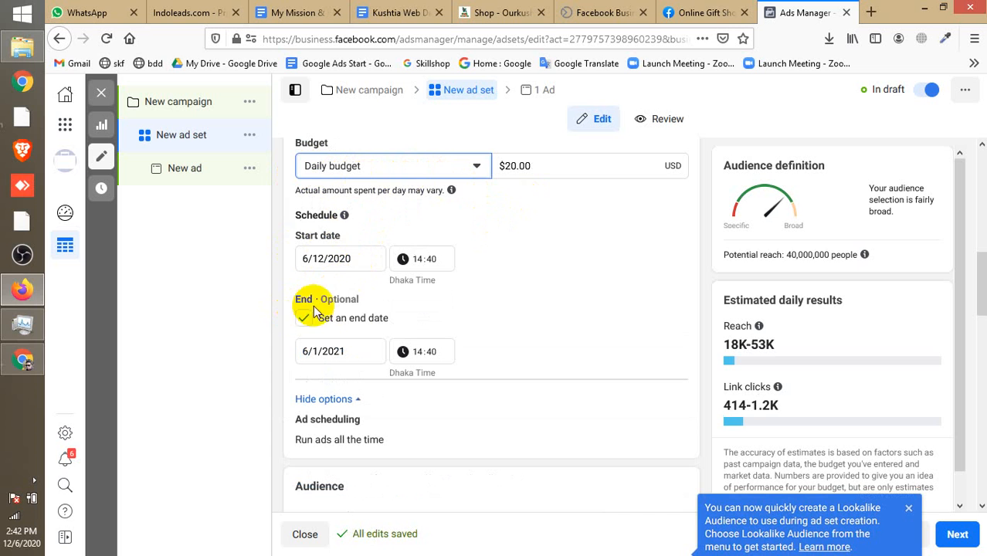
Step: Examine the ad set's optional end date, its calendar and the available budget types, keeping Daily budget selected
click(351, 298)
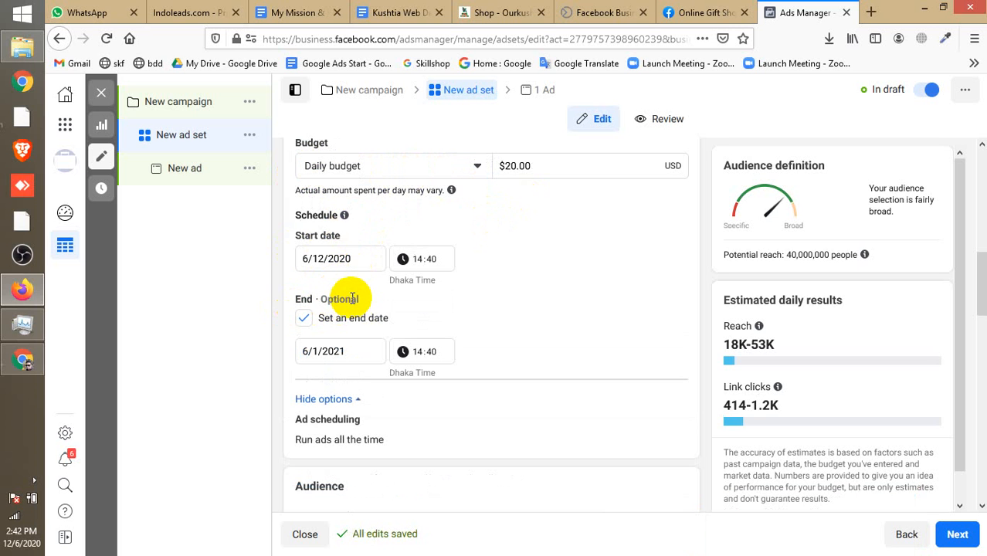
triple_click(351, 298)
click(346, 298)
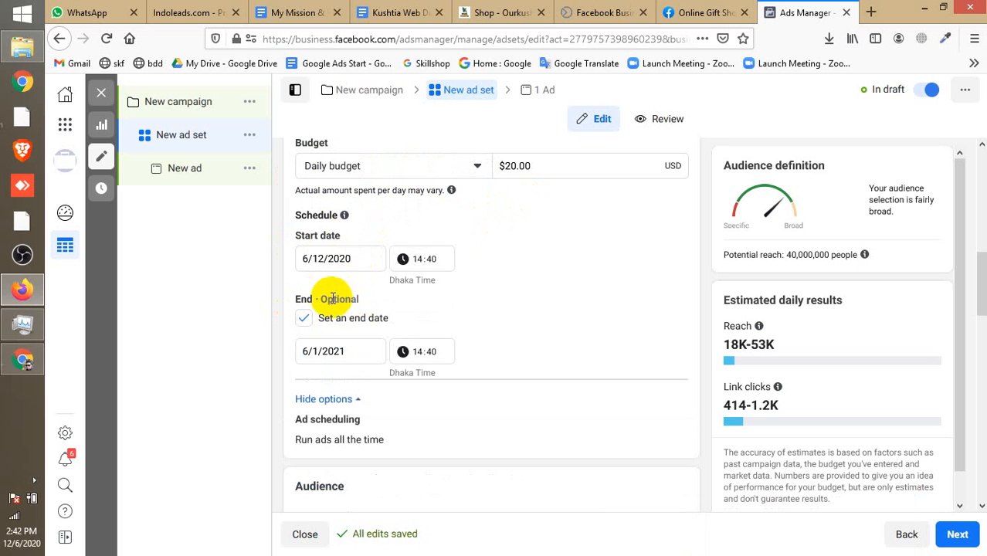
click(346, 353)
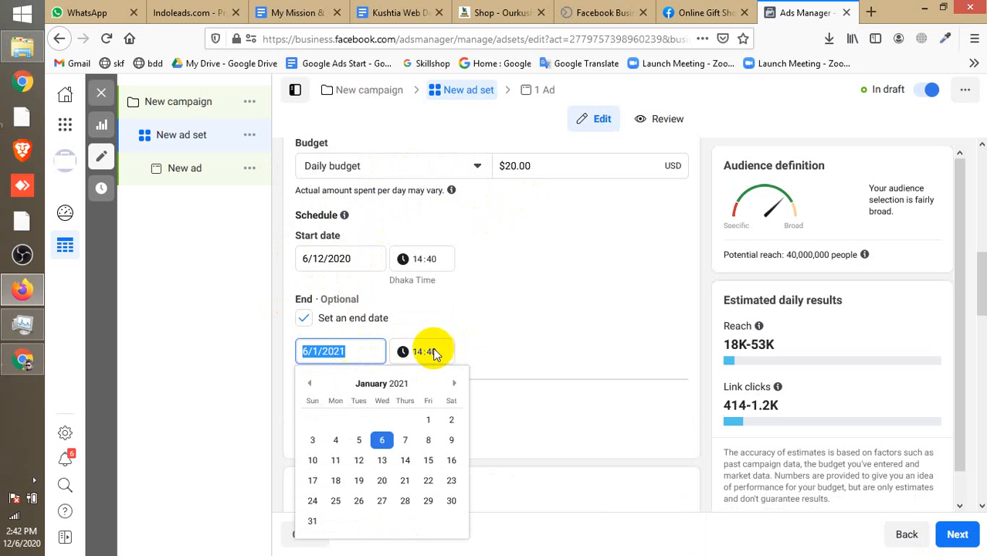
click(479, 334)
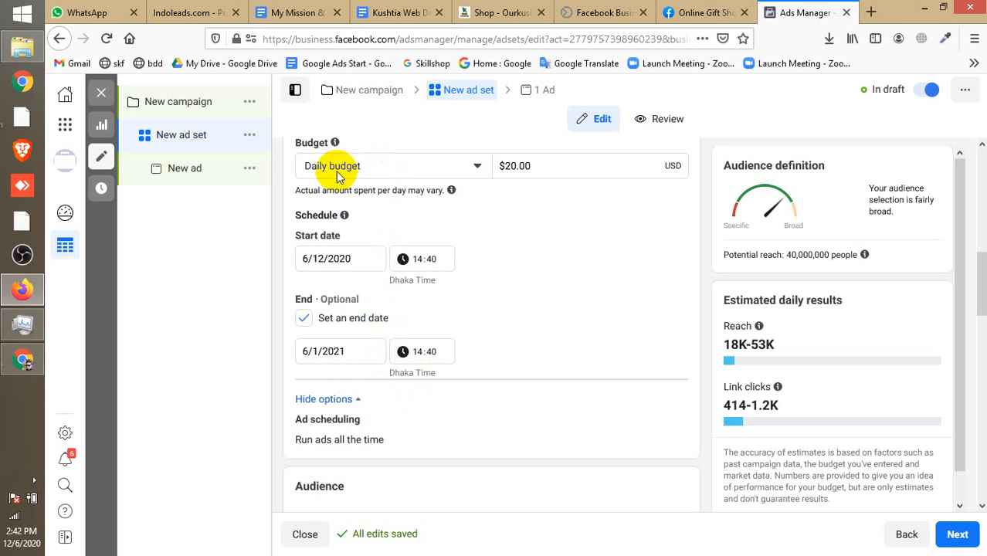
click(376, 169)
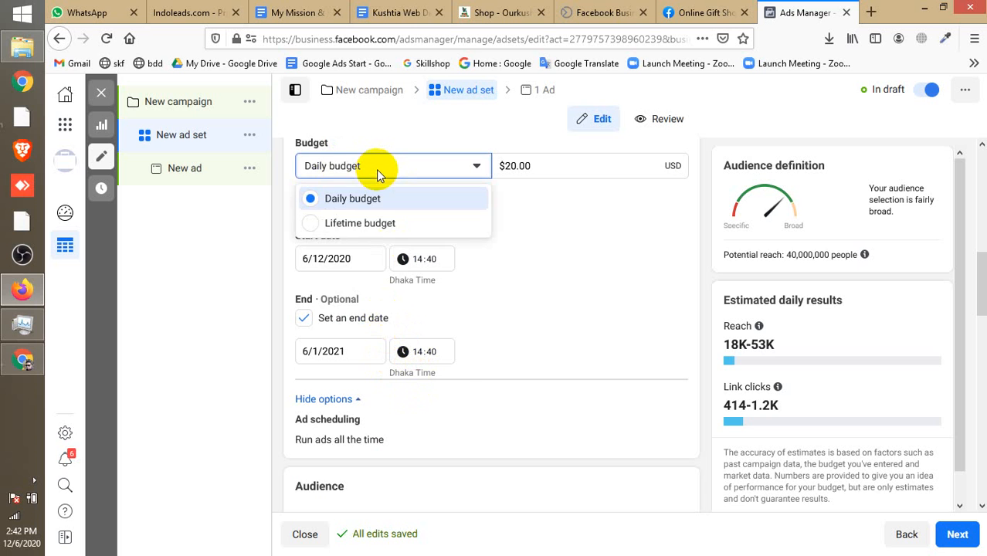
click(405, 189)
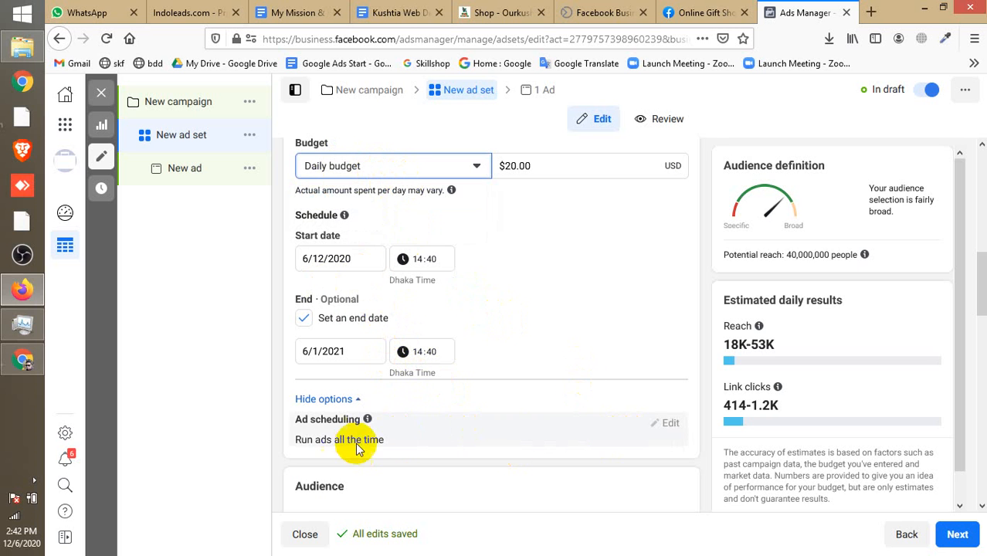
Step: Set the ad set's budget type to Lifetime budget and check the end date calendar without changing the date
click(389, 167)
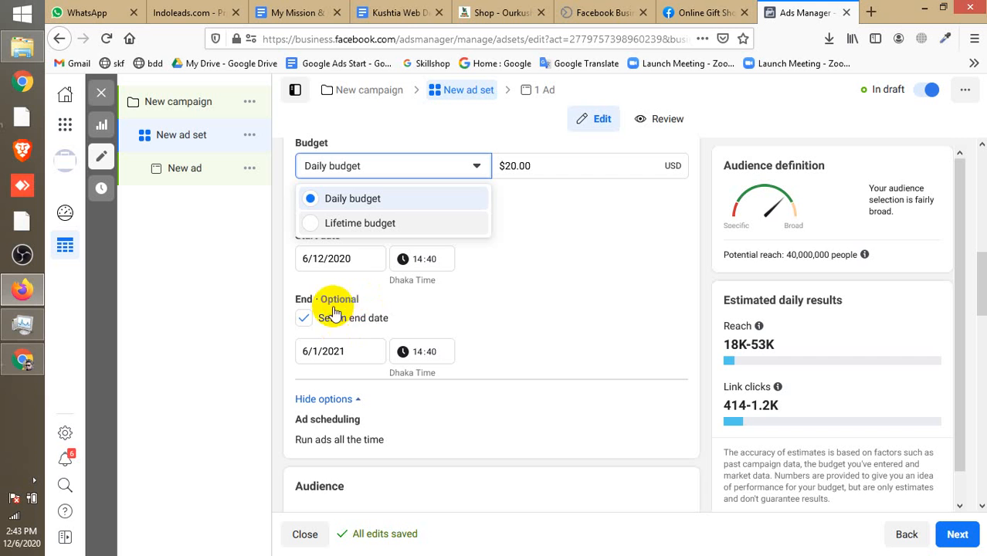
click(316, 223)
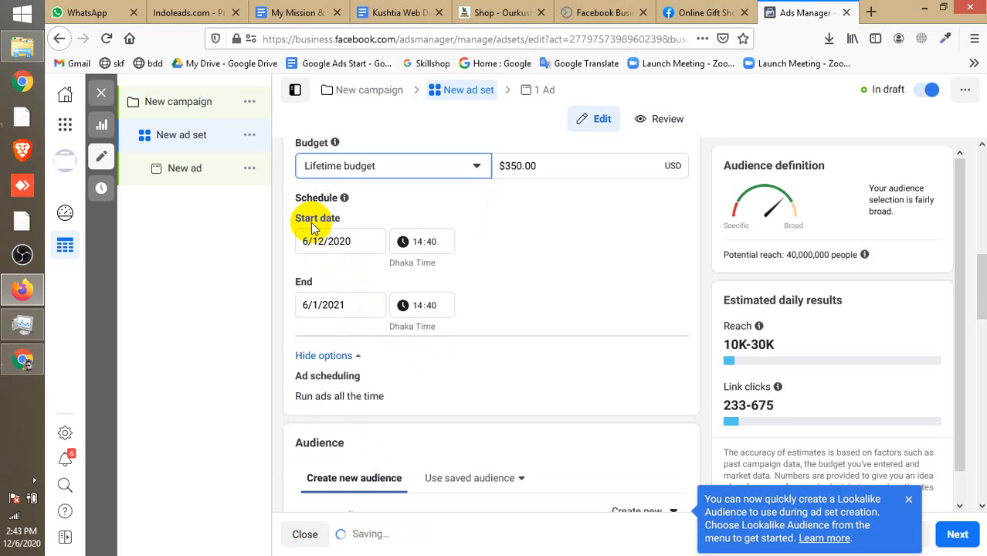
click(319, 306)
click(316, 305)
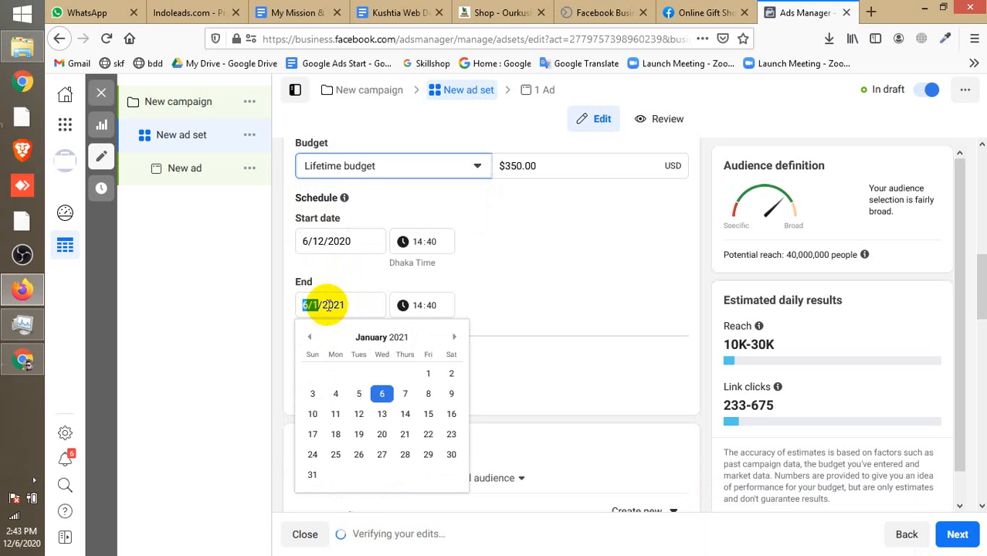
click(509, 313)
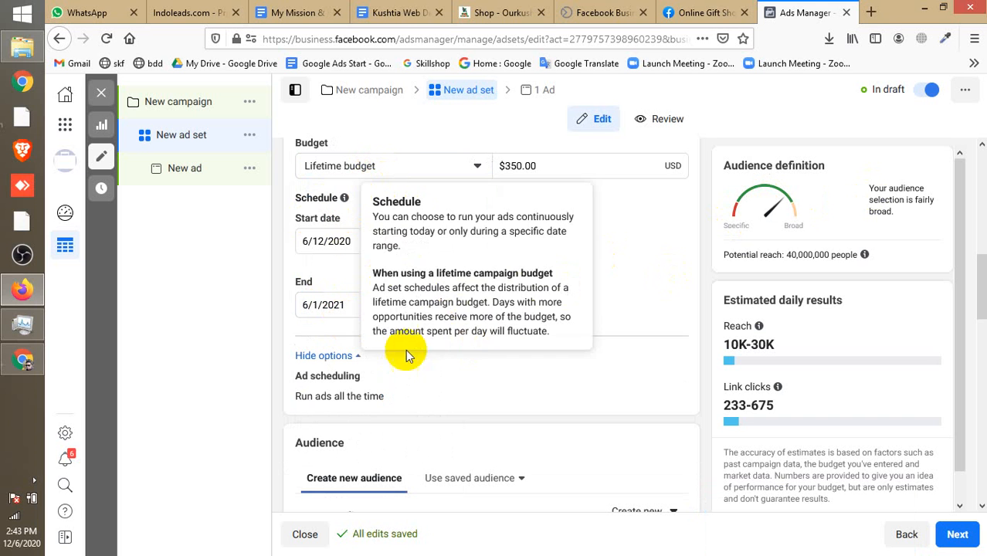
Step: Return to the campaign settings and turn campaign budget optimisation back on
scroll(631, 318, up, 1)
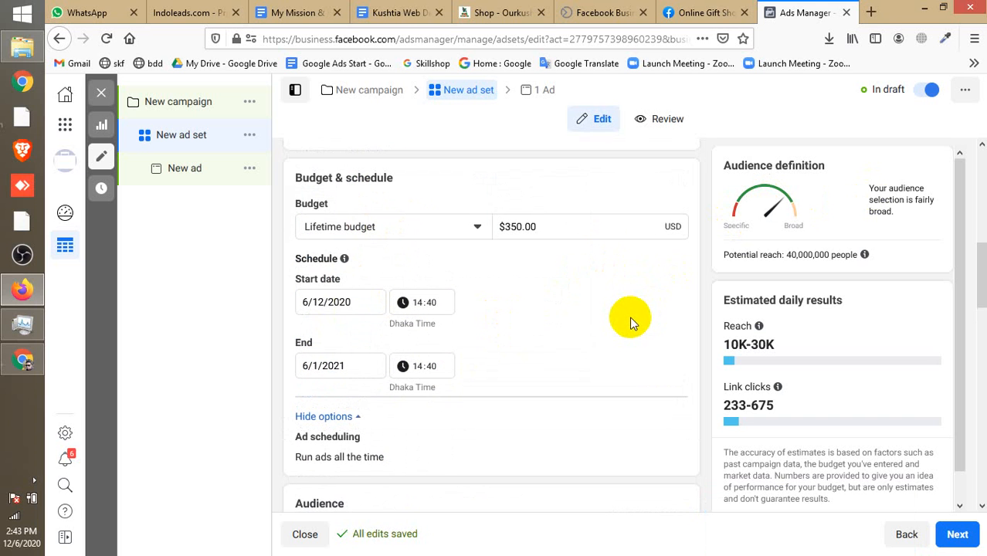
scroll(613, 292, up, 1)
scroll(613, 292, up, 1)
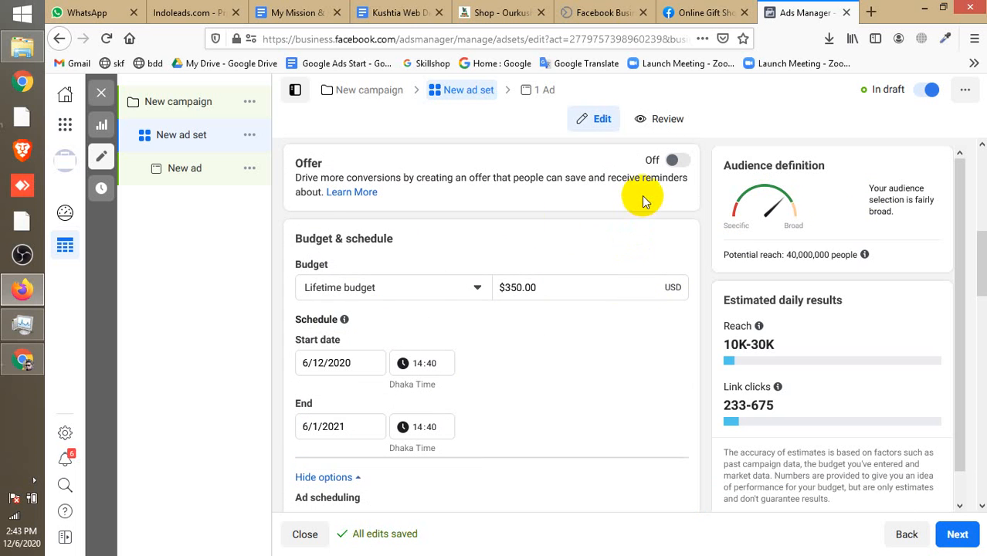
click(428, 282)
click(425, 260)
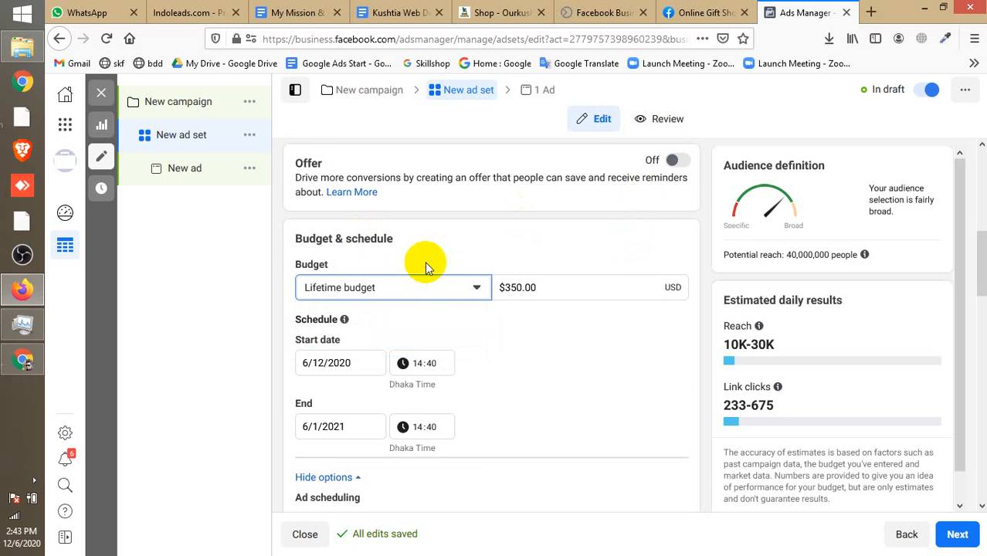
click(196, 106)
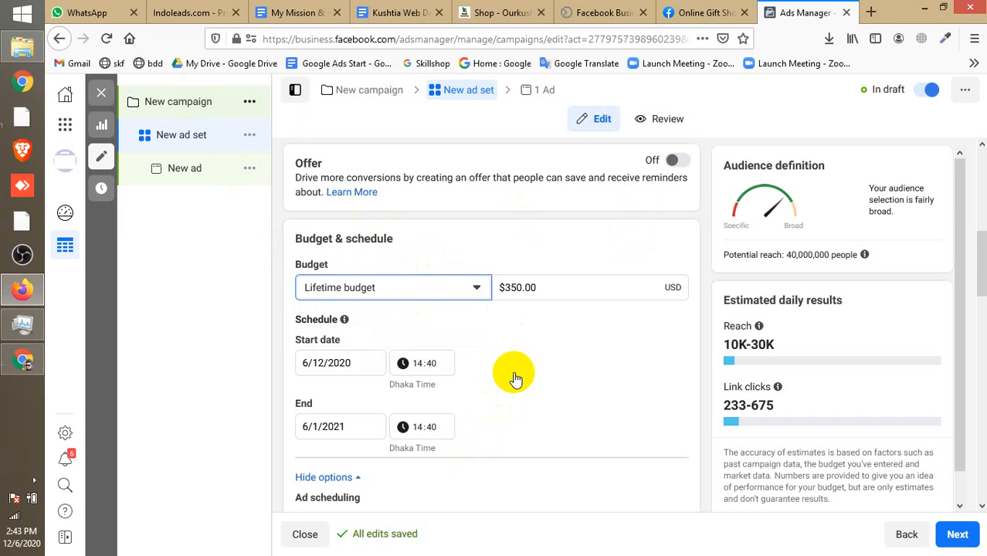
click(199, 109)
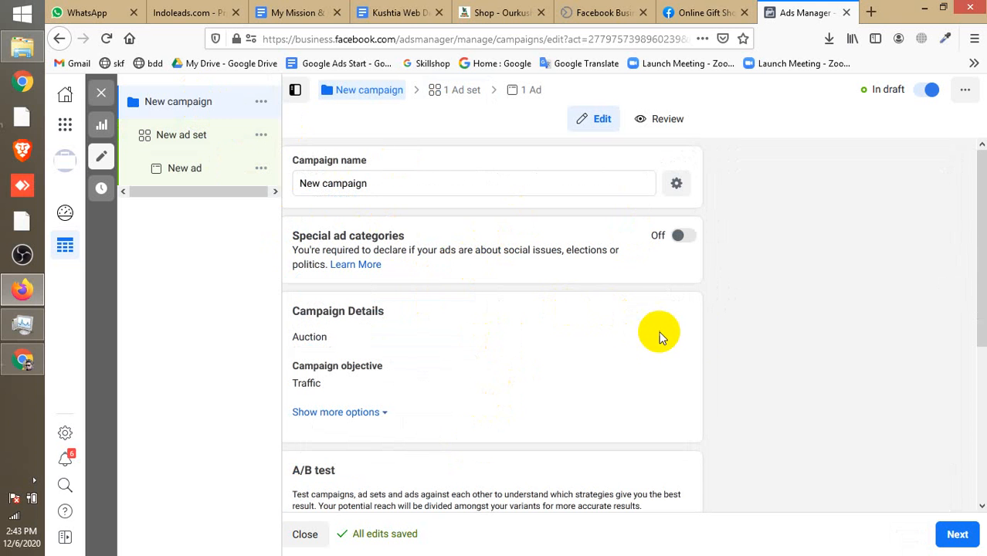
scroll(749, 328, down, 3)
scroll(685, 374, down, 1)
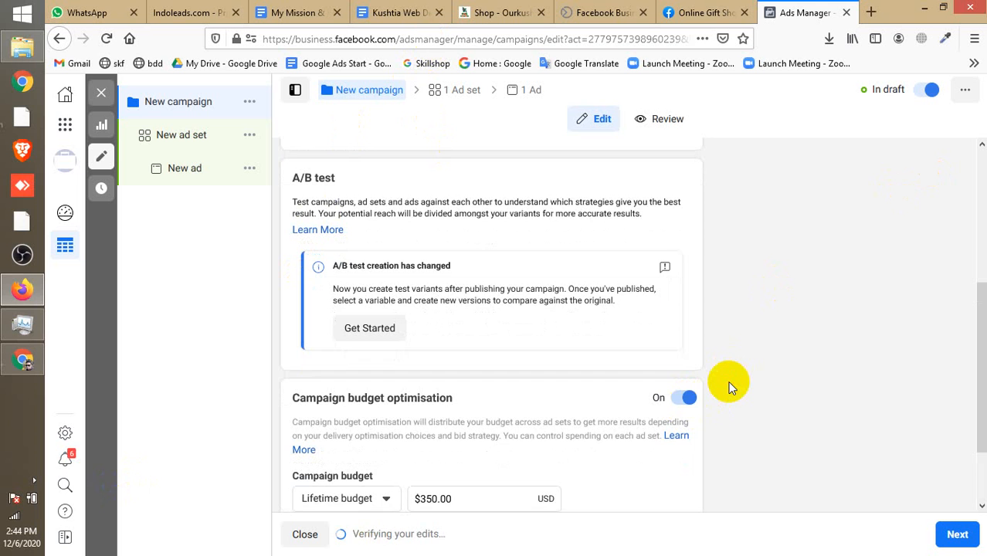
scroll(732, 386, down, 2)
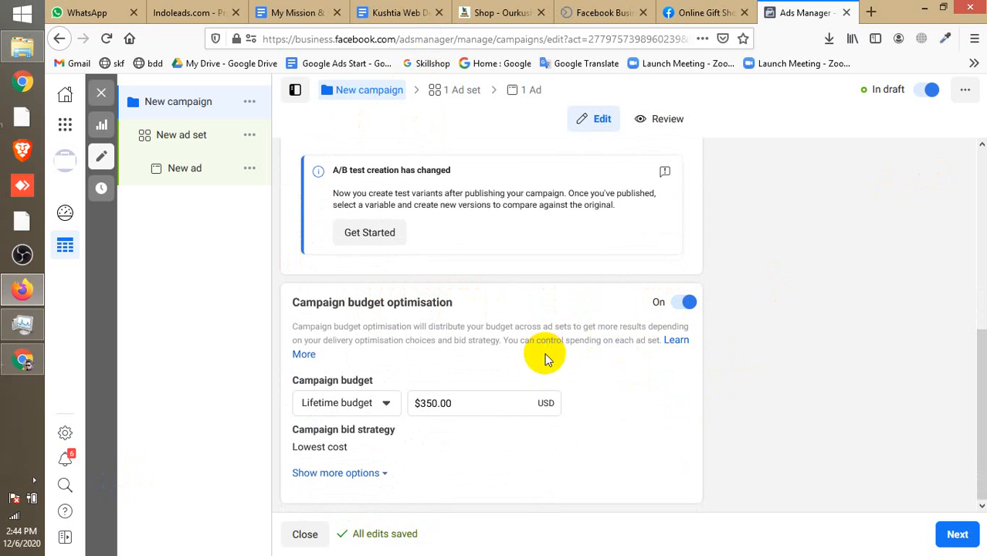
Step: Open the ad set and review the schedule and ad set spend limits under Budget & schedule
click(182, 145)
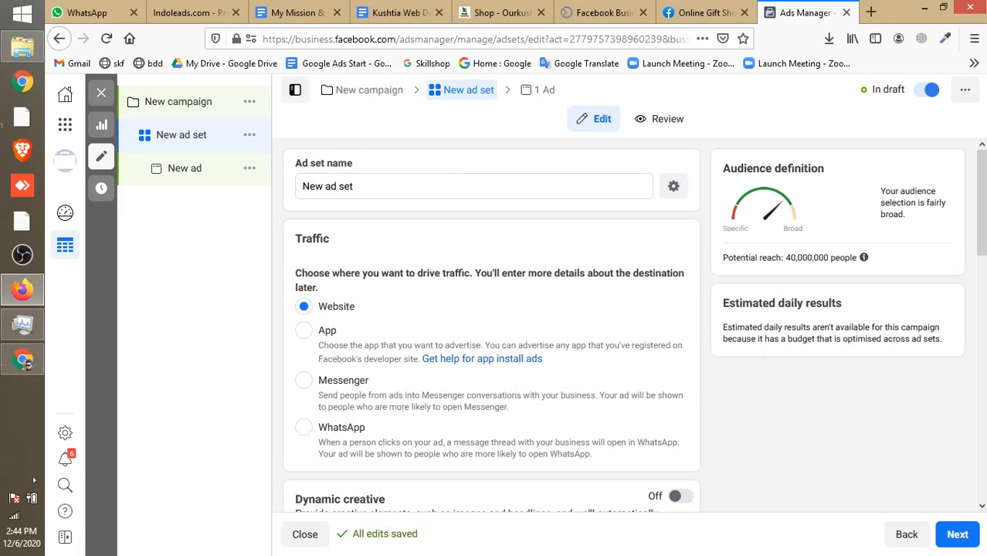
drag(976, 251, 982, 344)
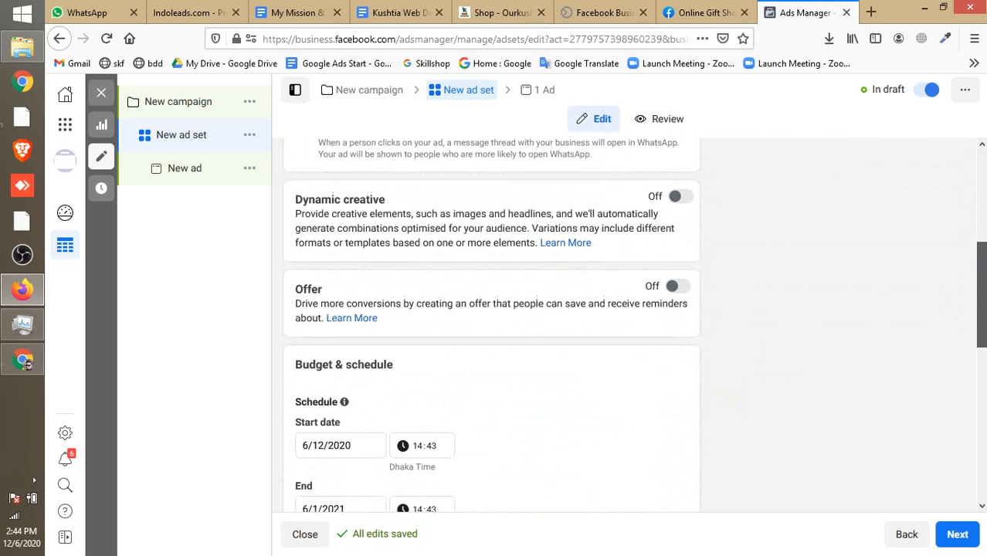
scroll(436, 309, down, 3)
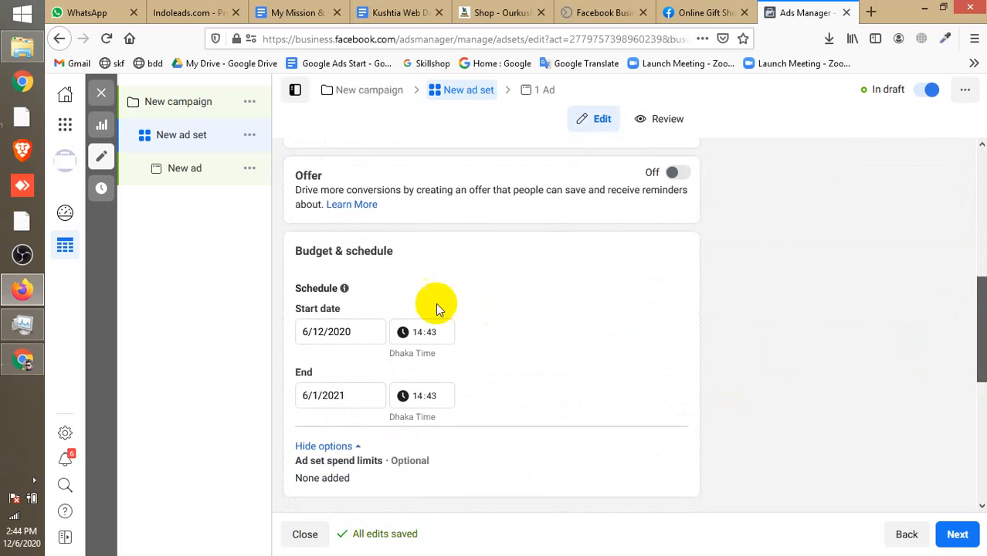
scroll(344, 321, down, 2)
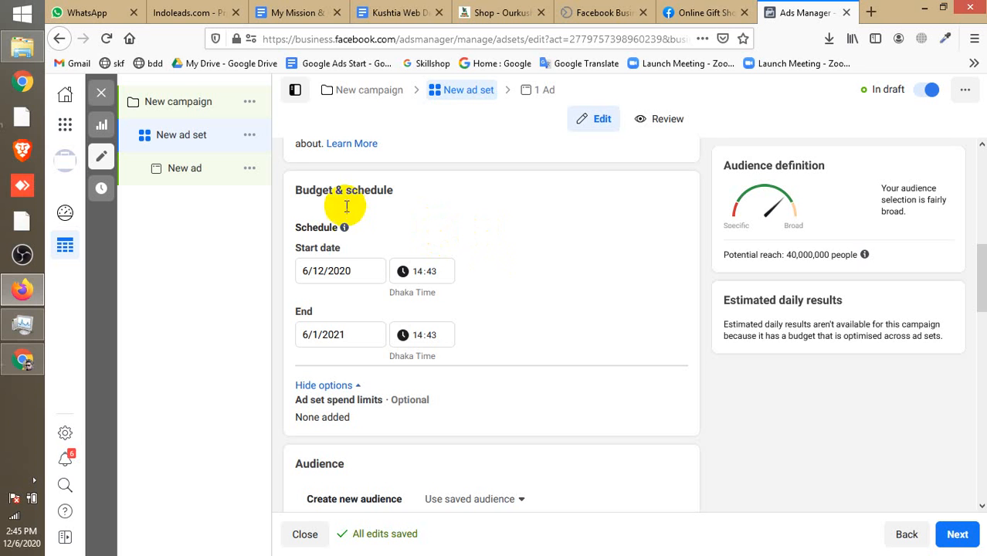
Step: Return to the campaign, reveal the additional budget optimisation options and enable Run ads on a schedule under Ad scheduling
click(180, 108)
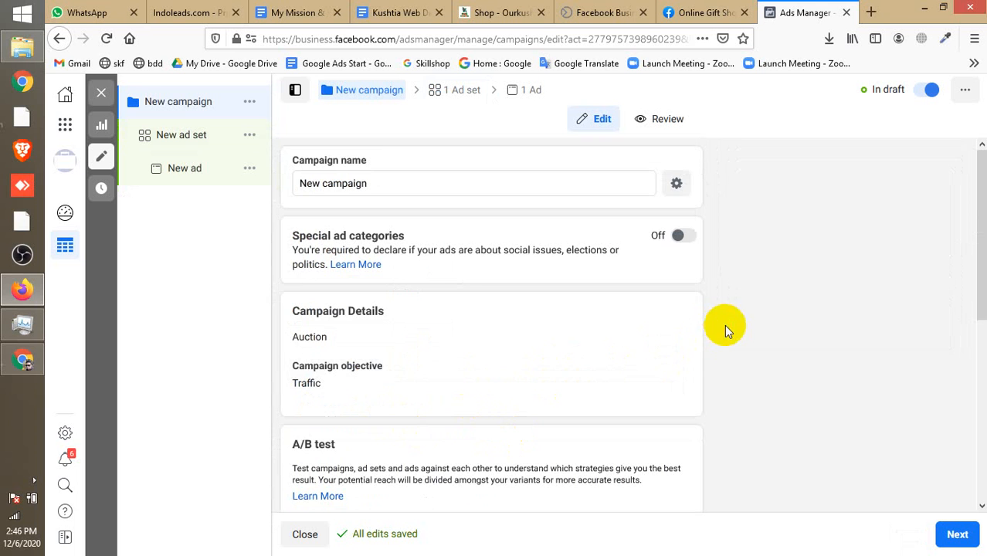
scroll(397, 376, down, 3)
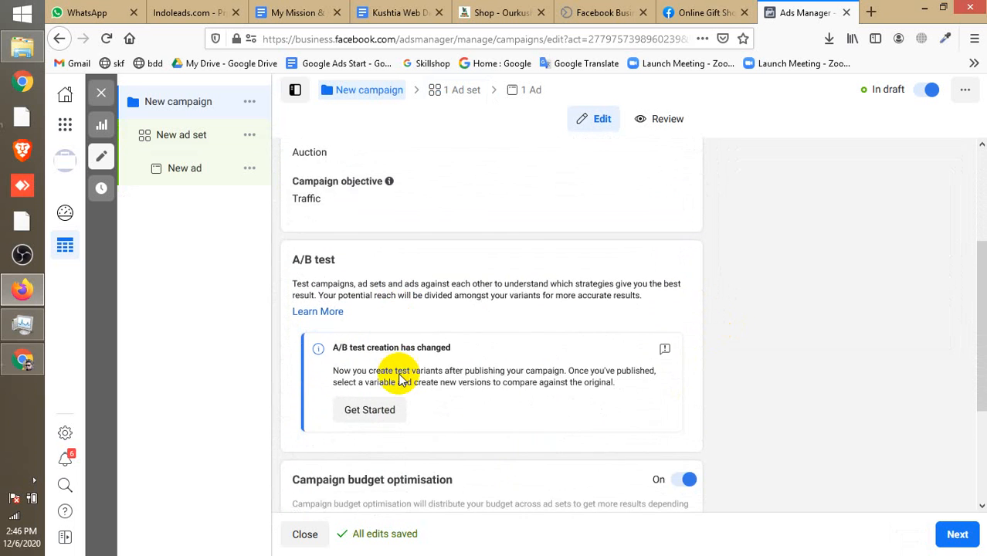
scroll(398, 378, down, 3)
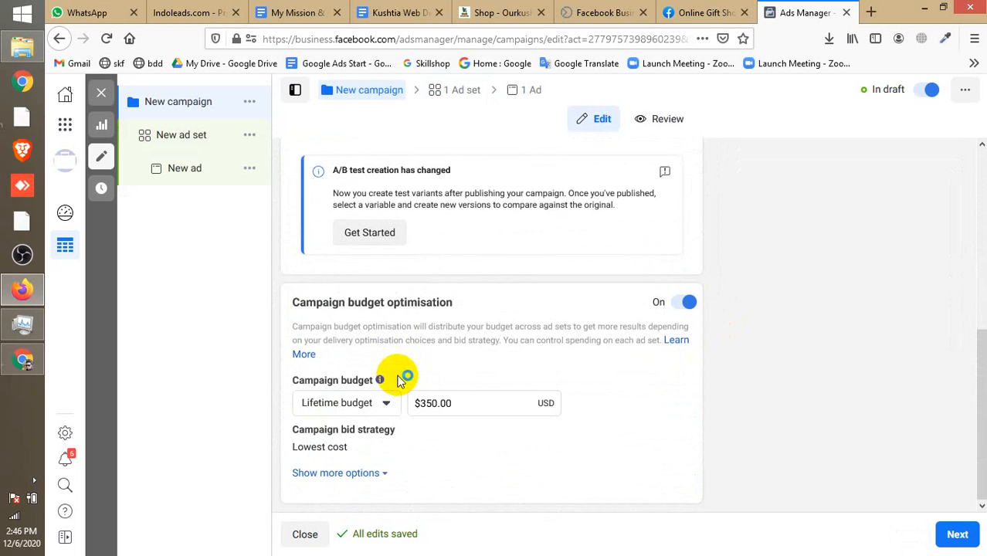
click(361, 473)
scroll(390, 454, down, 1)
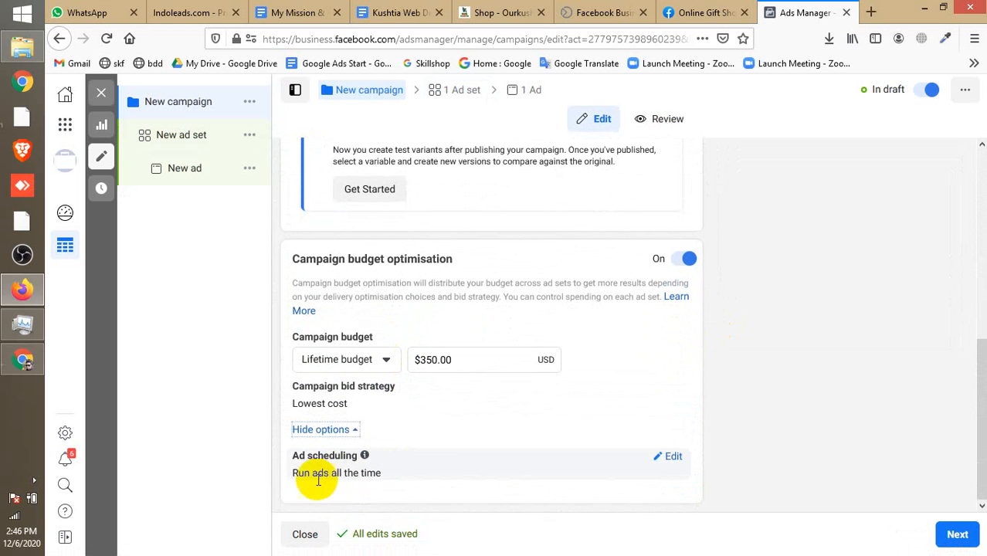
click(669, 457)
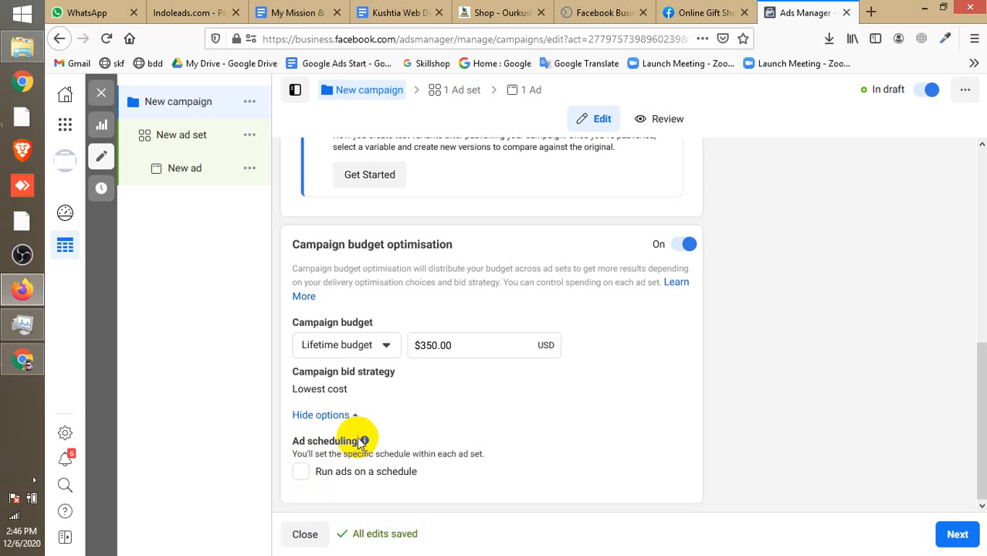
click(301, 472)
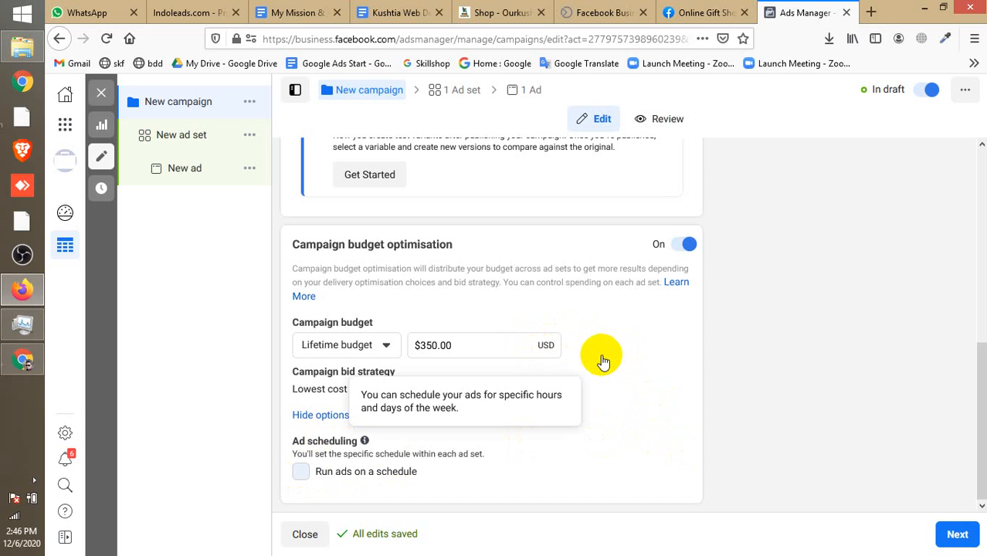
click(302, 471)
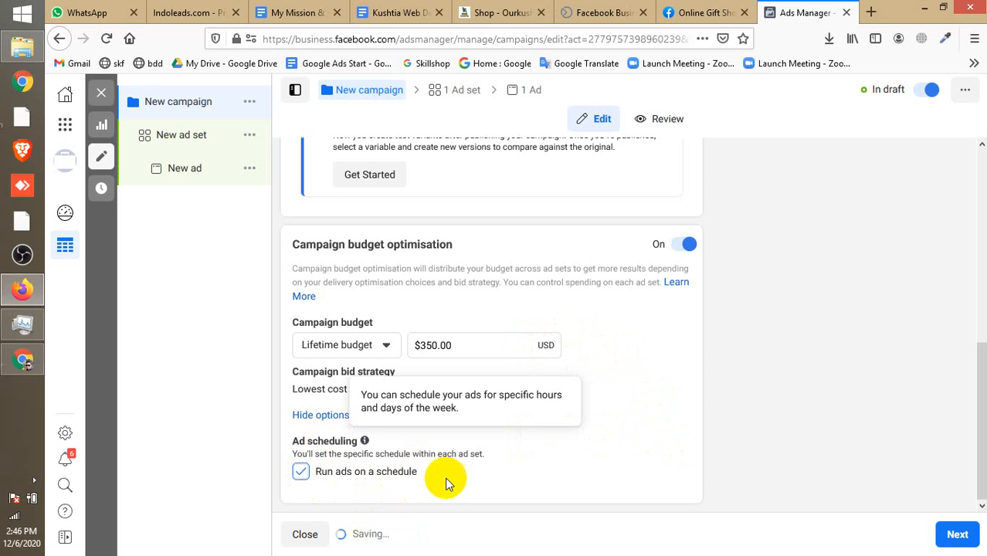
Step: Open the ad set and switch its delivery status off and back on
click(191, 142)
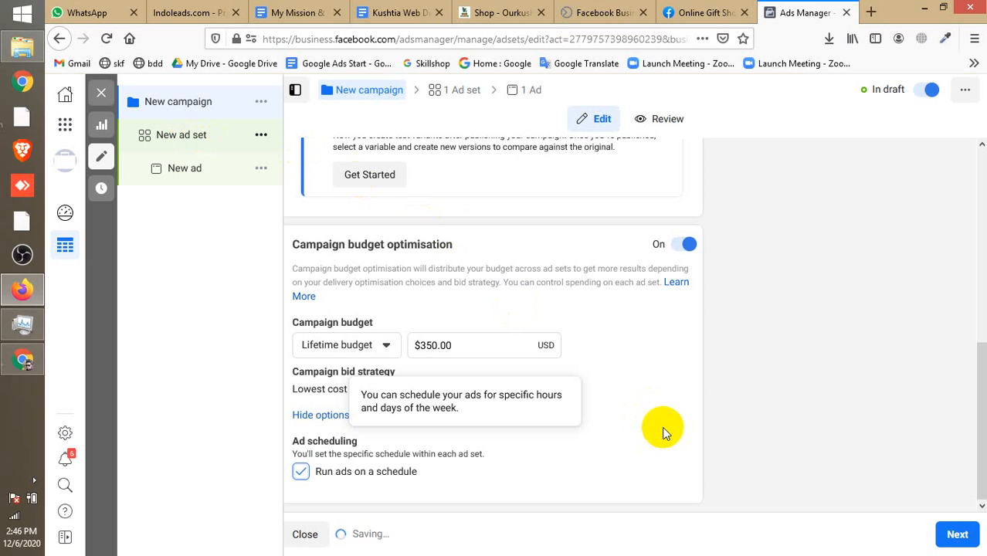
click(915, 95)
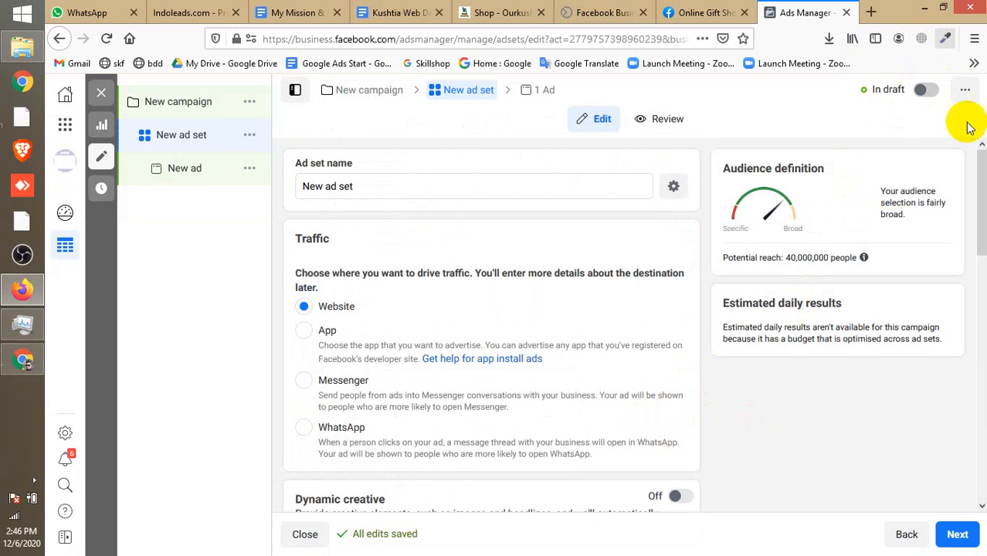
click(926, 91)
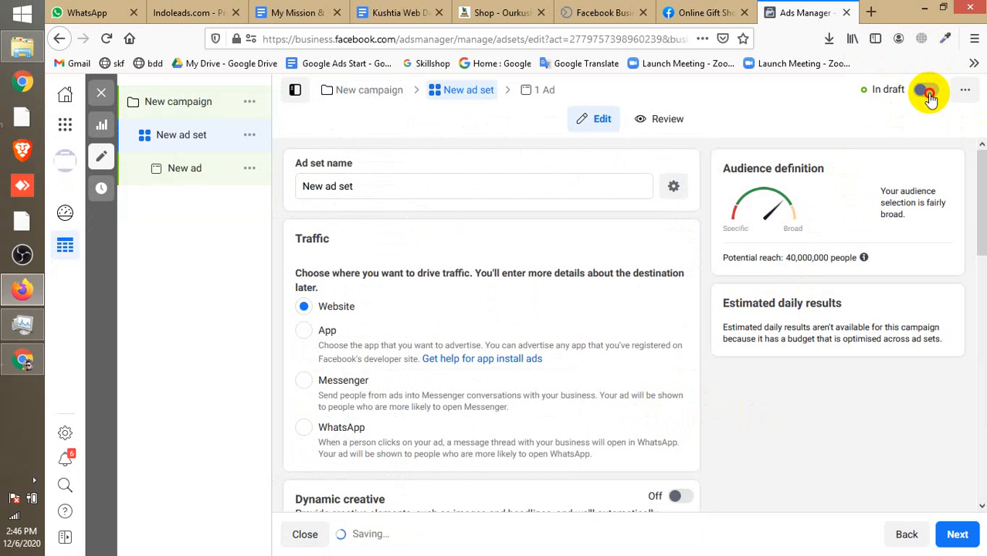
Step: Examine the weekly Ad scheduling grid under Budget & schedule, try to mark Monday's 12 am slot, and let the slow page keep running
click(756, 428)
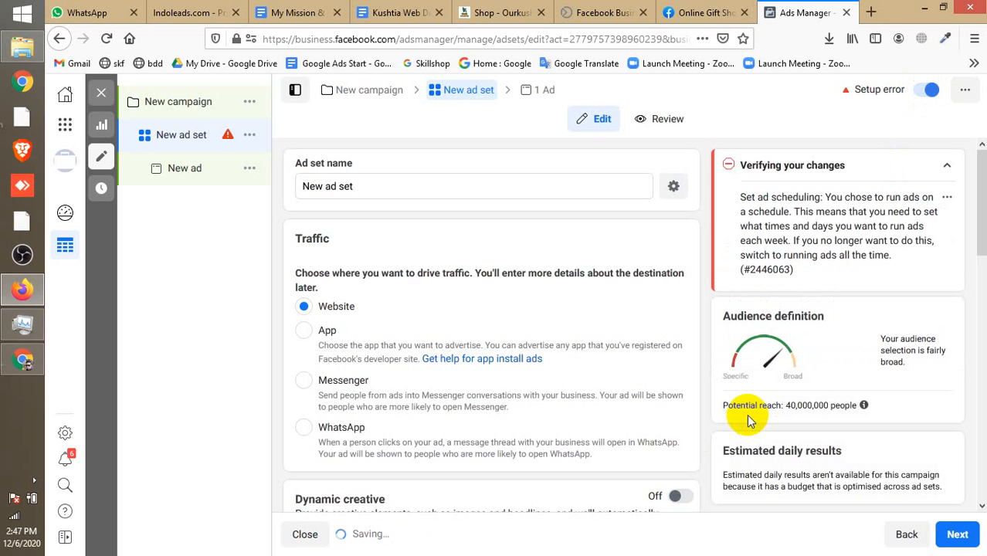
scroll(741, 420, down, 1)
scroll(742, 420, down, 1)
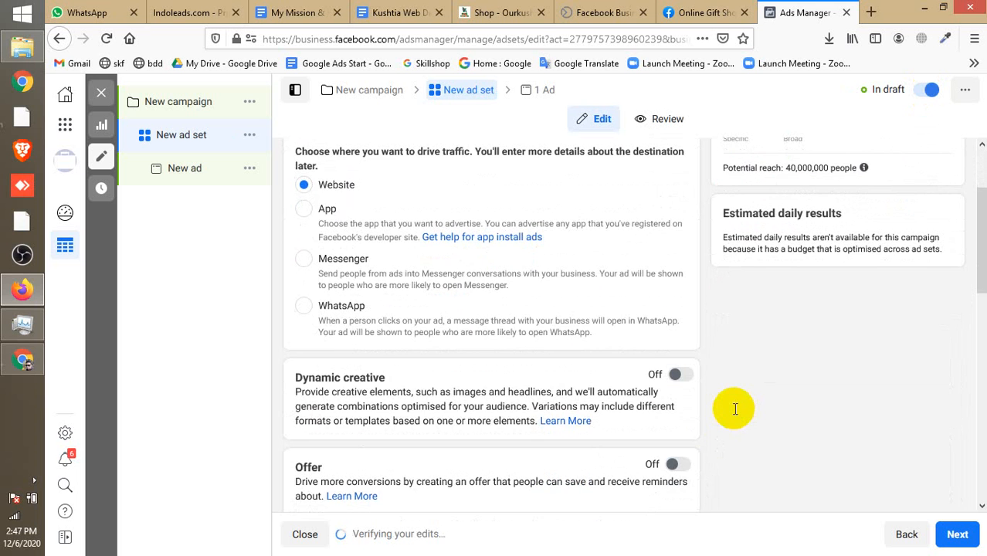
scroll(735, 409, down, 1)
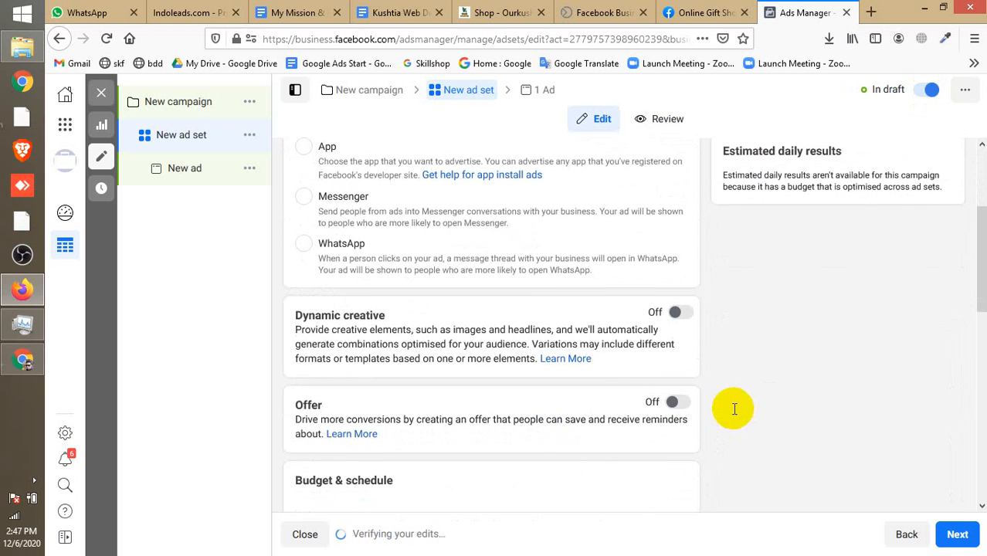
scroll(733, 408, down, 2)
scroll(733, 407, down, 2)
scroll(733, 407, down, 1)
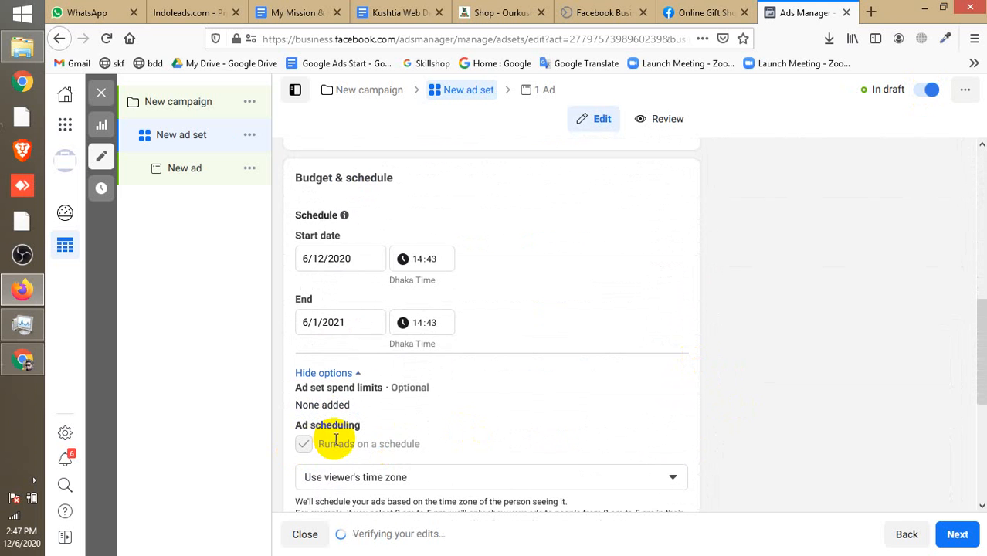
scroll(346, 436, down, 1)
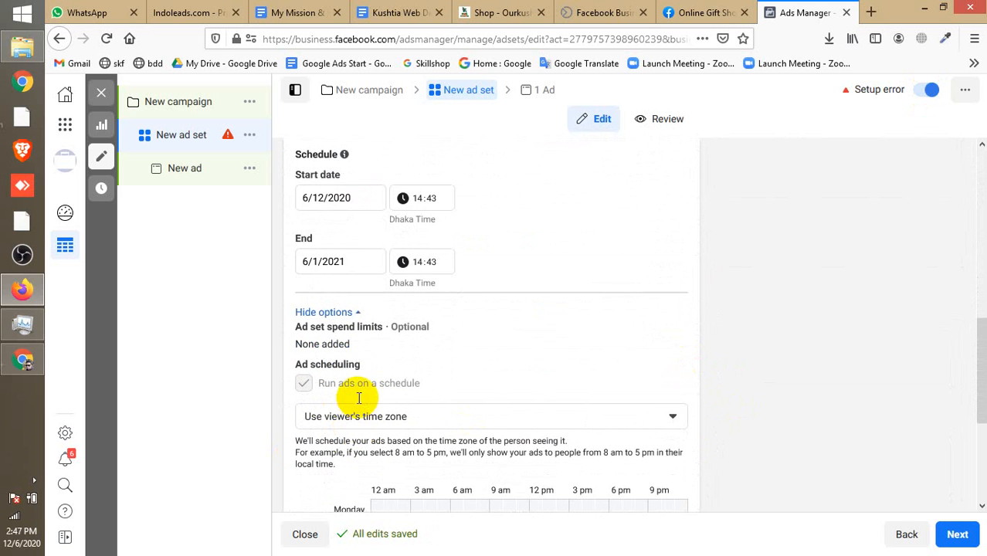
scroll(359, 397, down, 2)
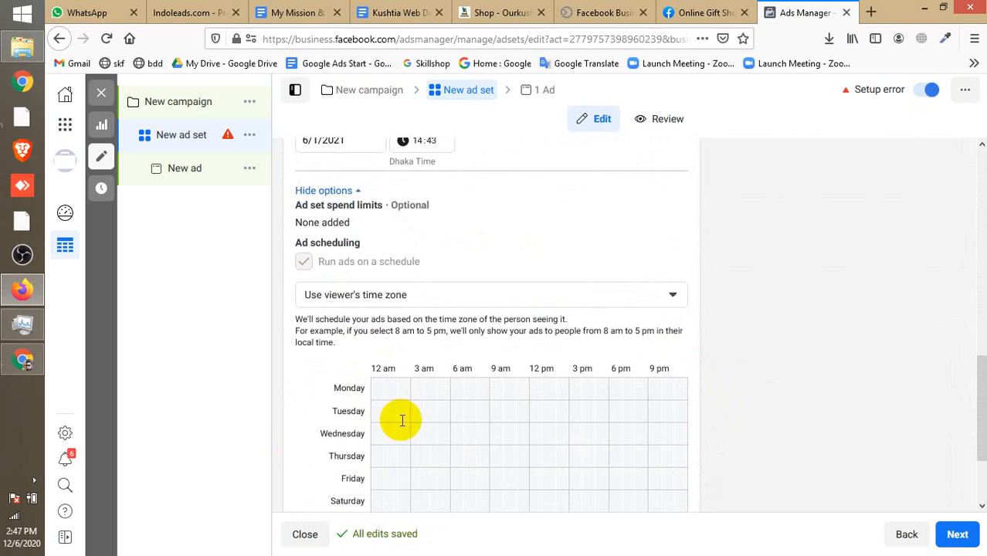
click(381, 392)
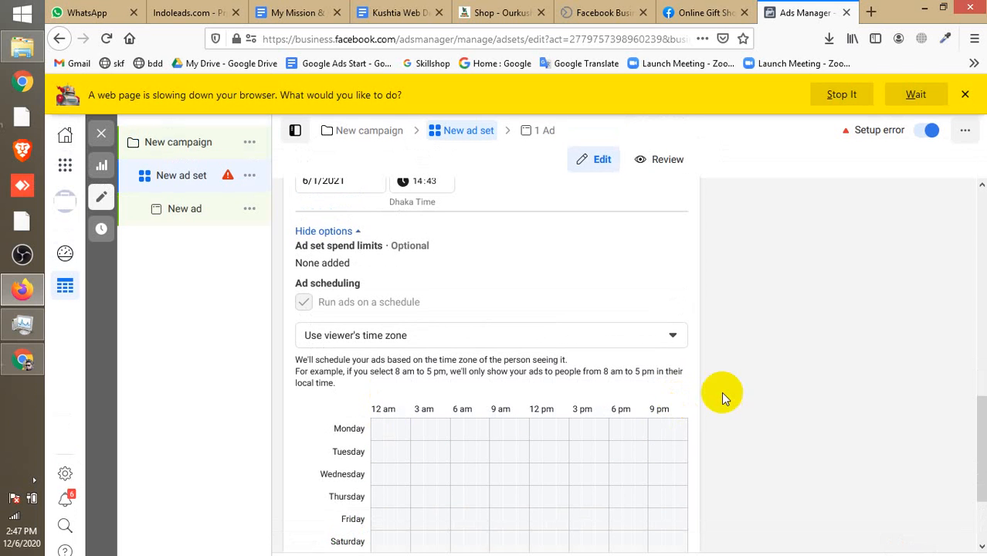
click(916, 95)
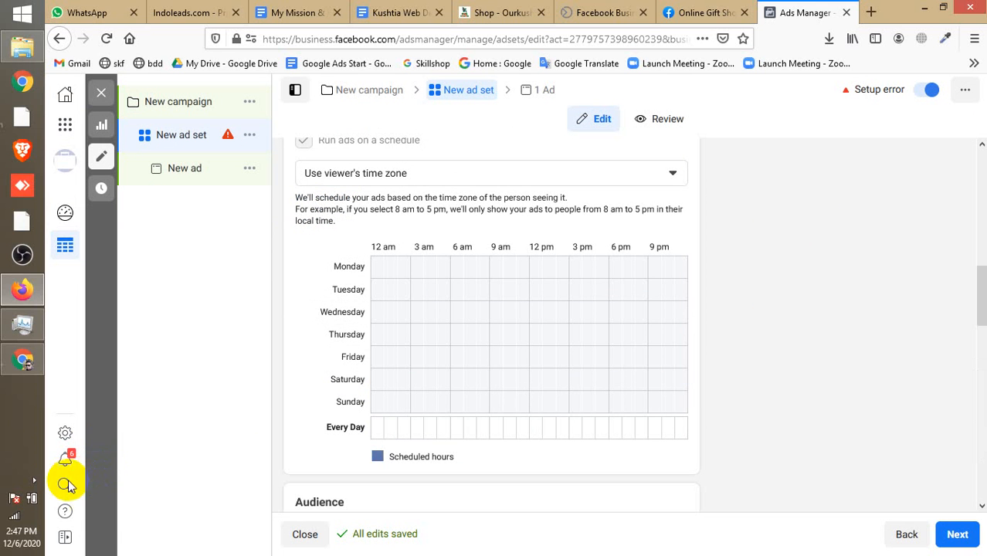
click(34, 480)
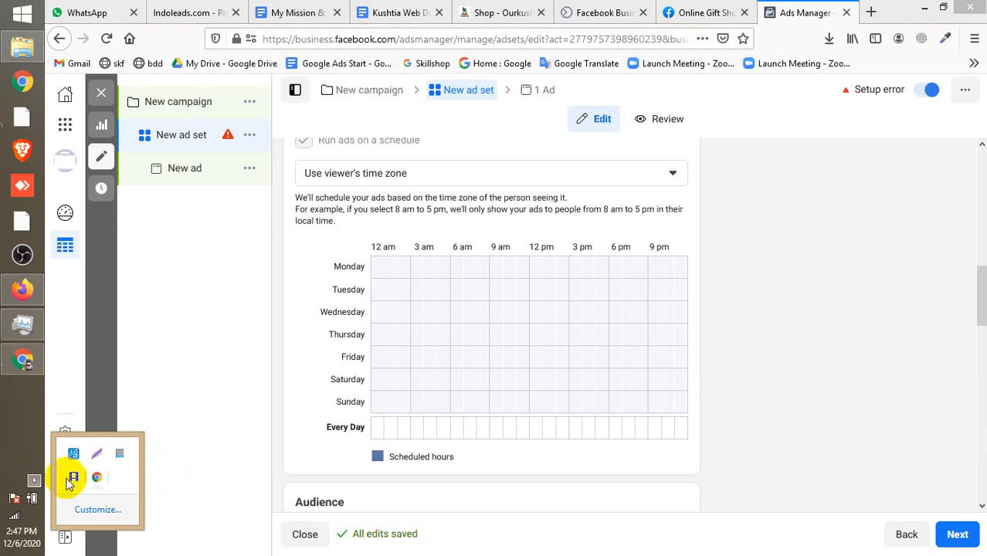